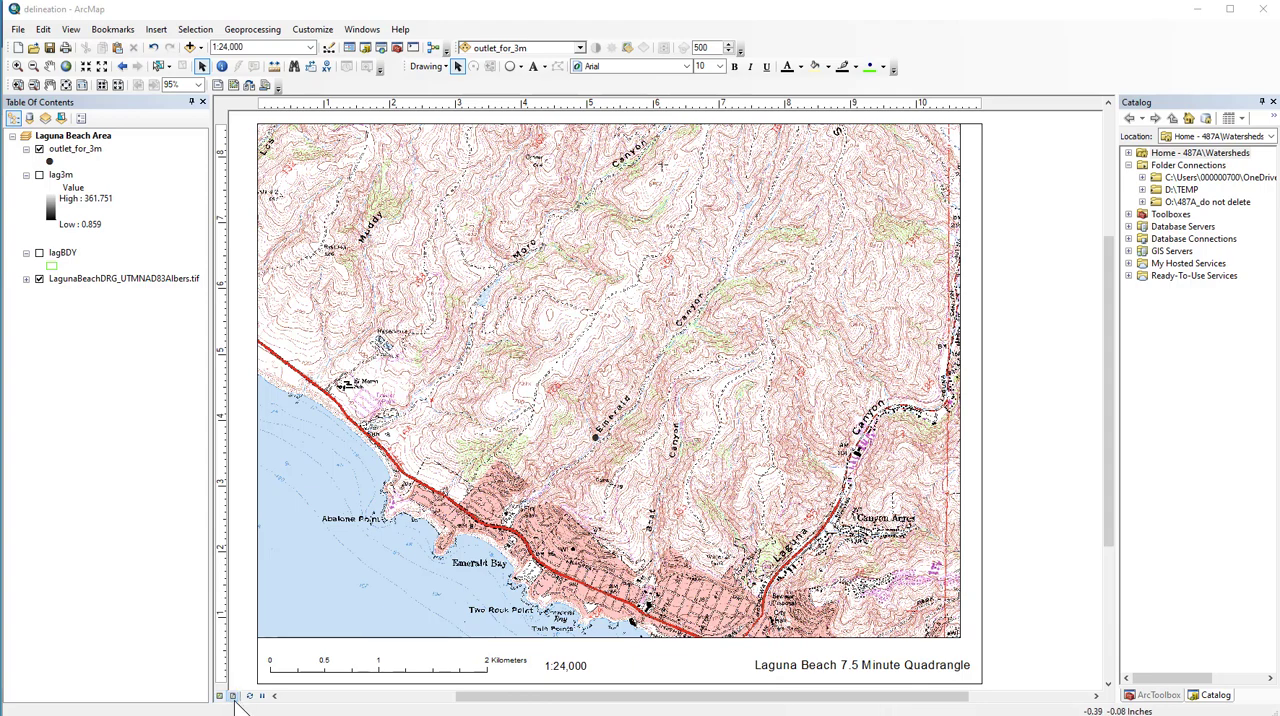
- Switch to data view, zoom in on the outlet in Emerald Canyon, and set the map scale to 1:10,000
click(221, 697)
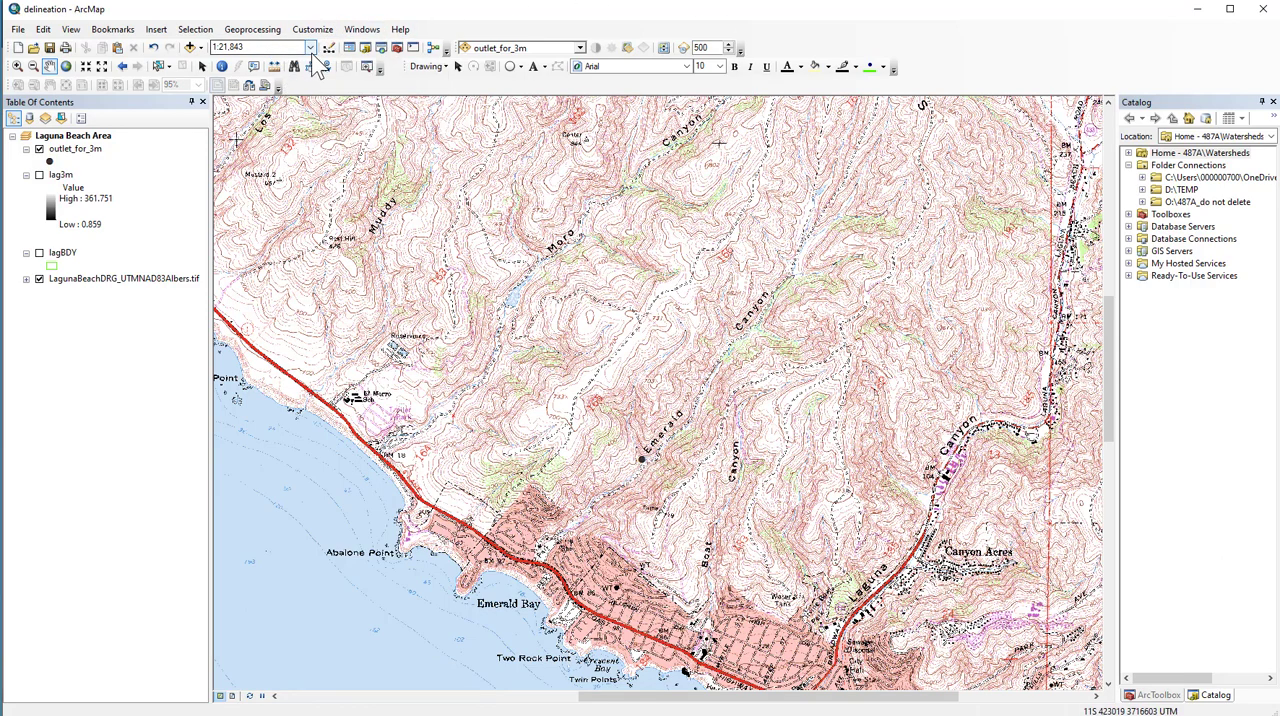
click(17, 65)
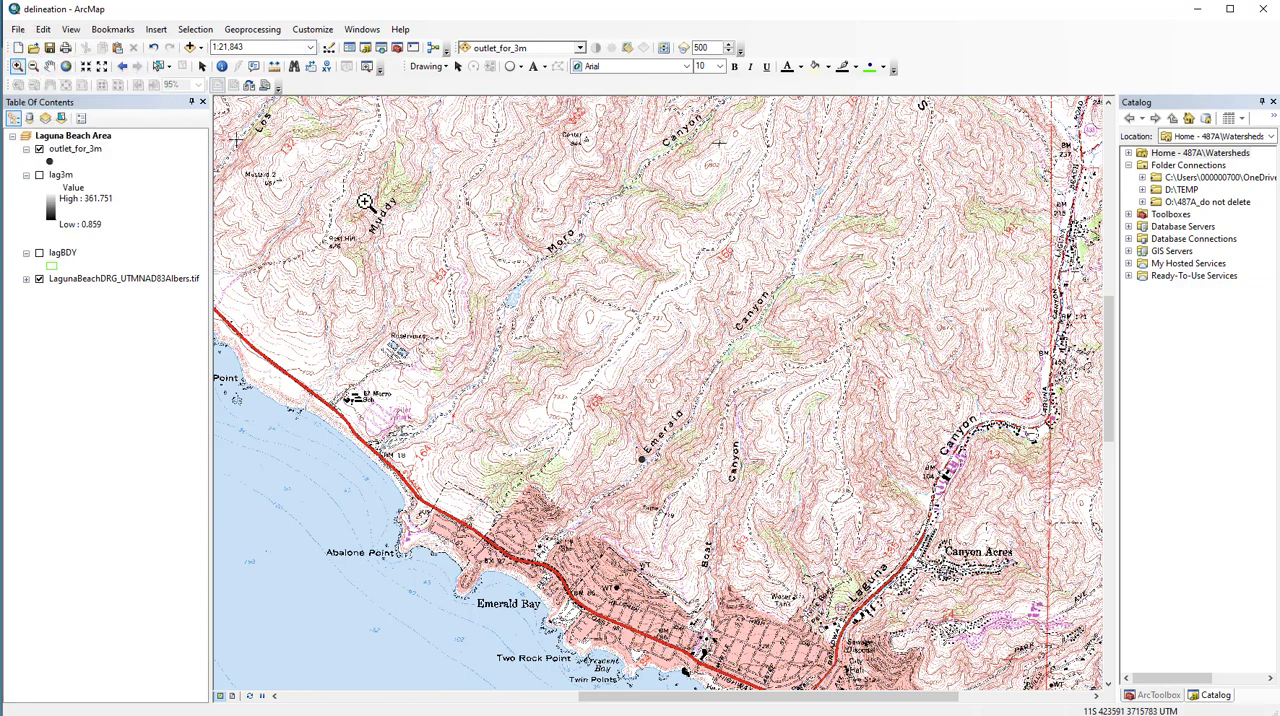
drag(488, 236, 772, 540)
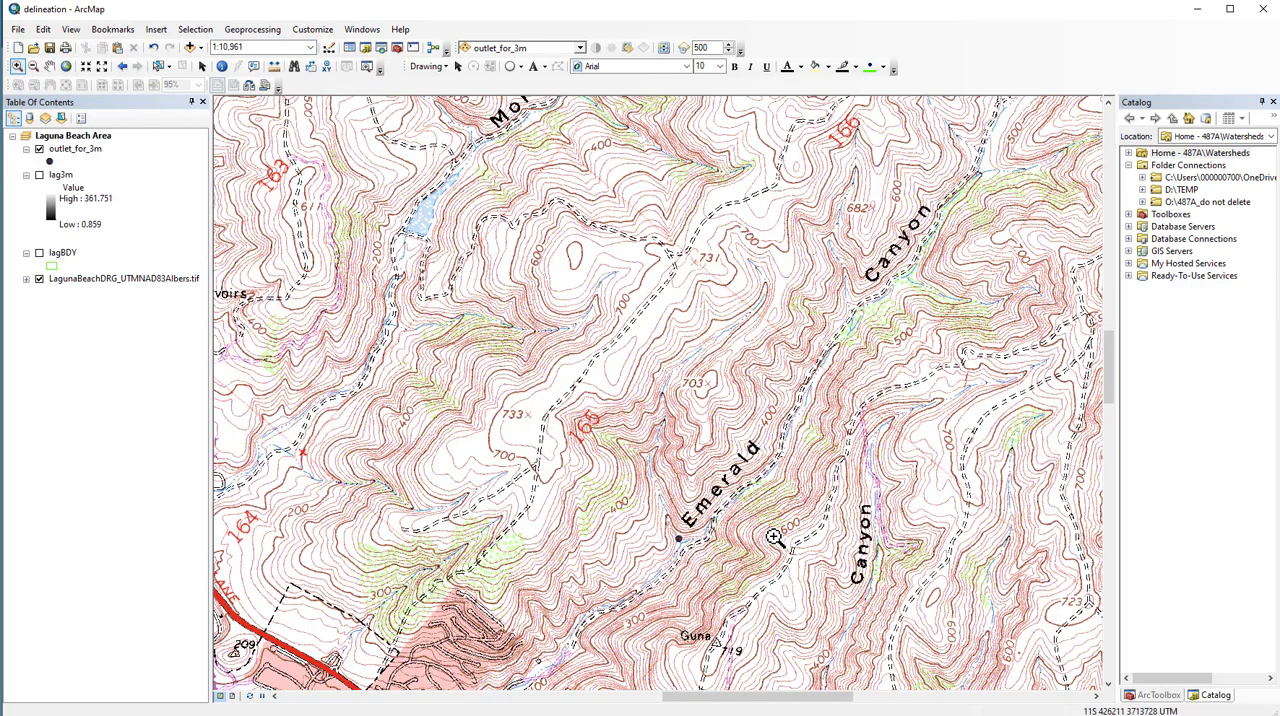
click(230, 48)
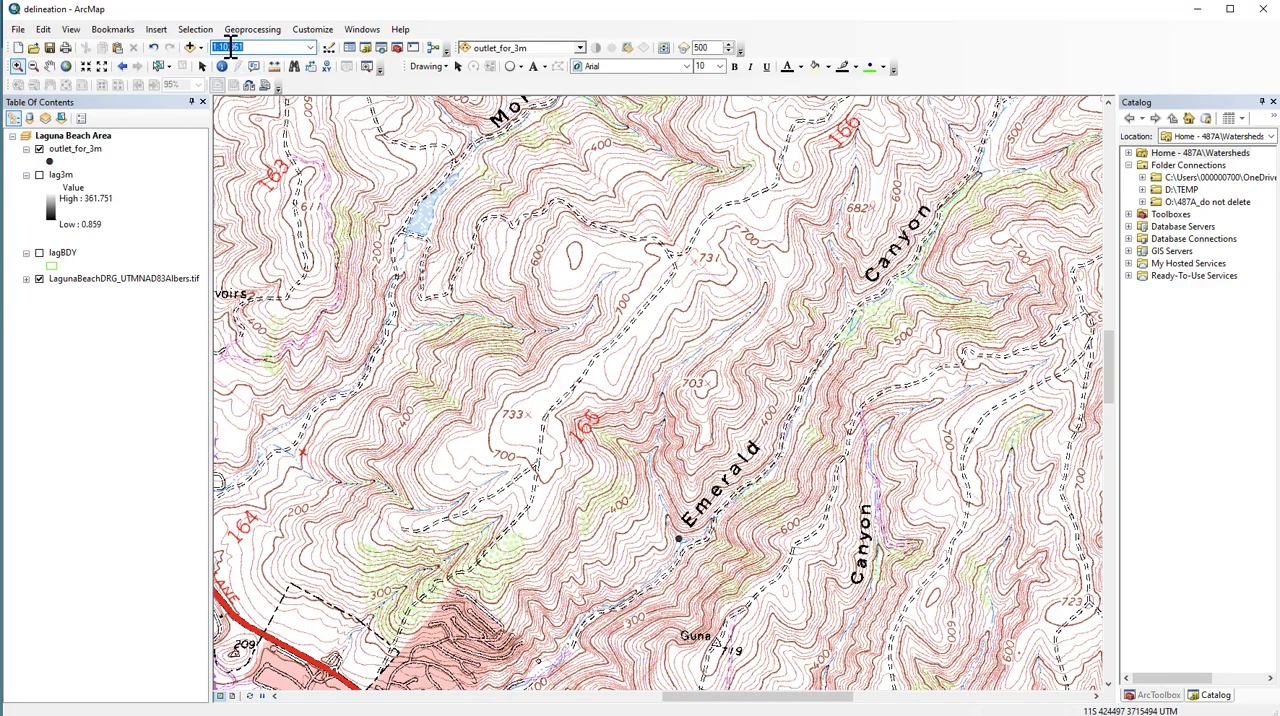
drag(230, 48, 250, 46)
text(000)
key(Return)
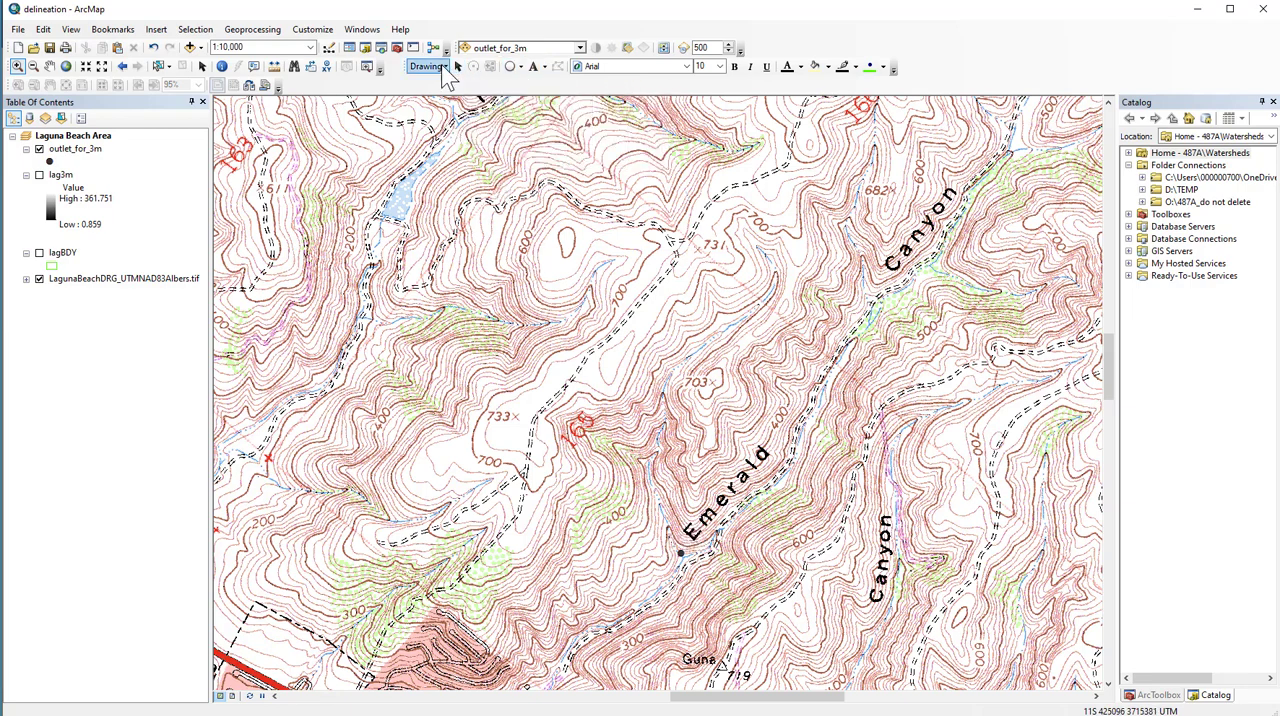
right_click(950, 56)
click(984, 131)
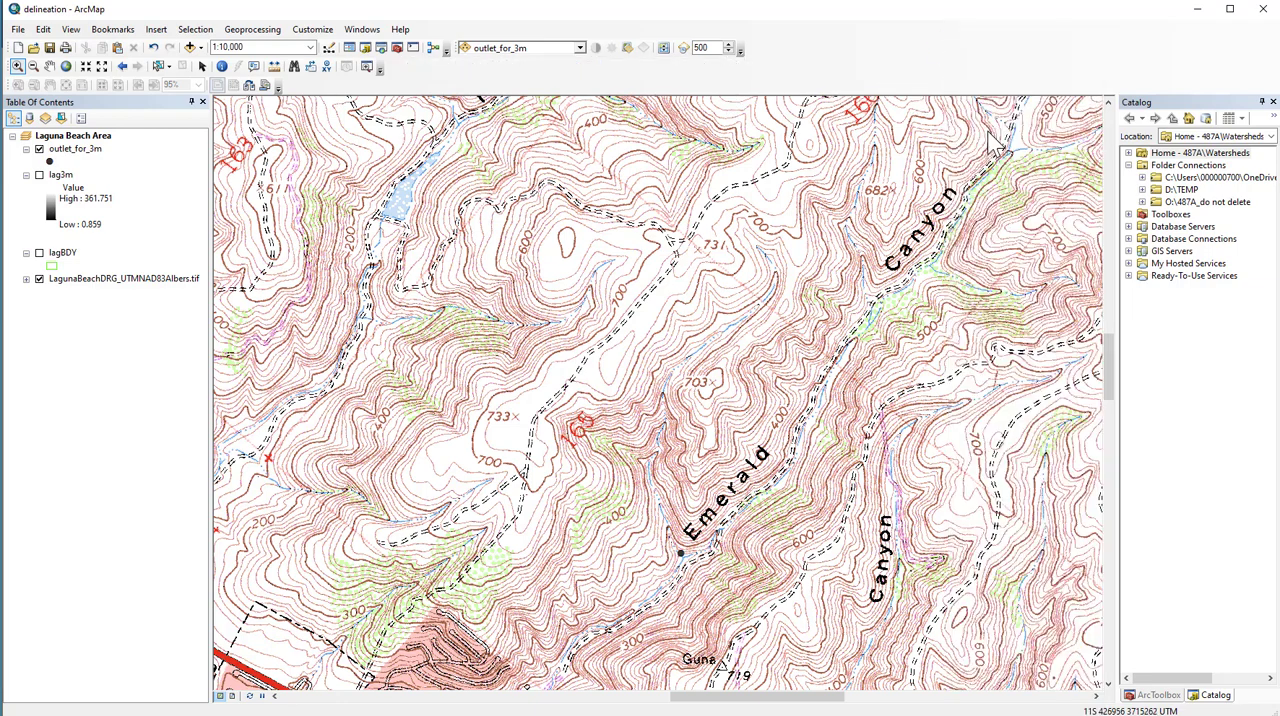
right_click(974, 54)
click(988, 131)
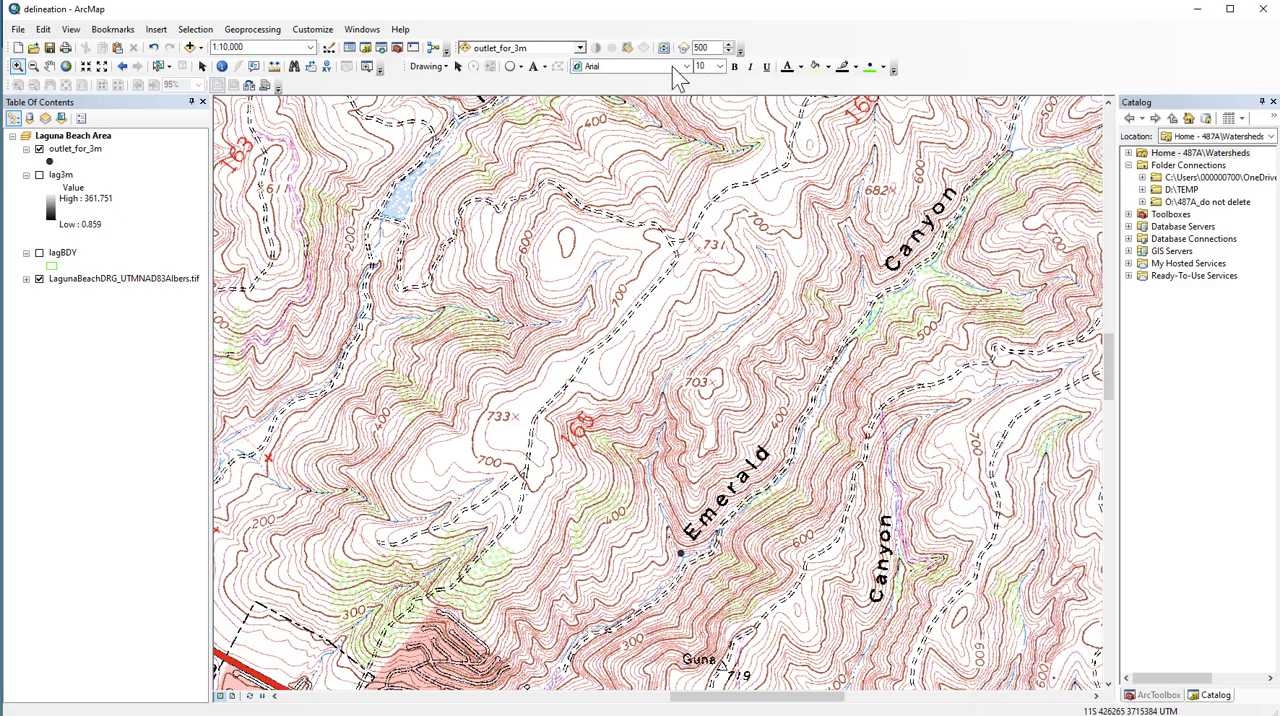
- Draw a graphic polygon tracing the watershed boundary along the ridgelines, starting and ending at the Emerald Canyon outlet point
click(521, 67)
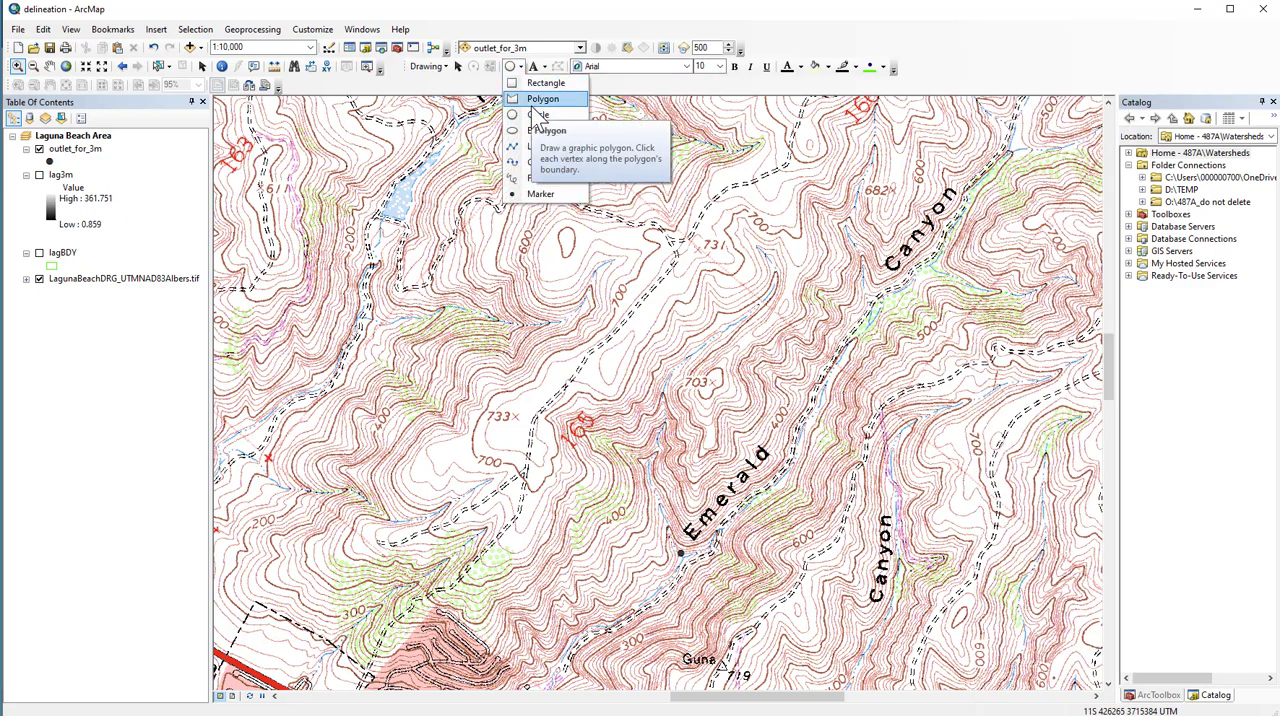
click(532, 96)
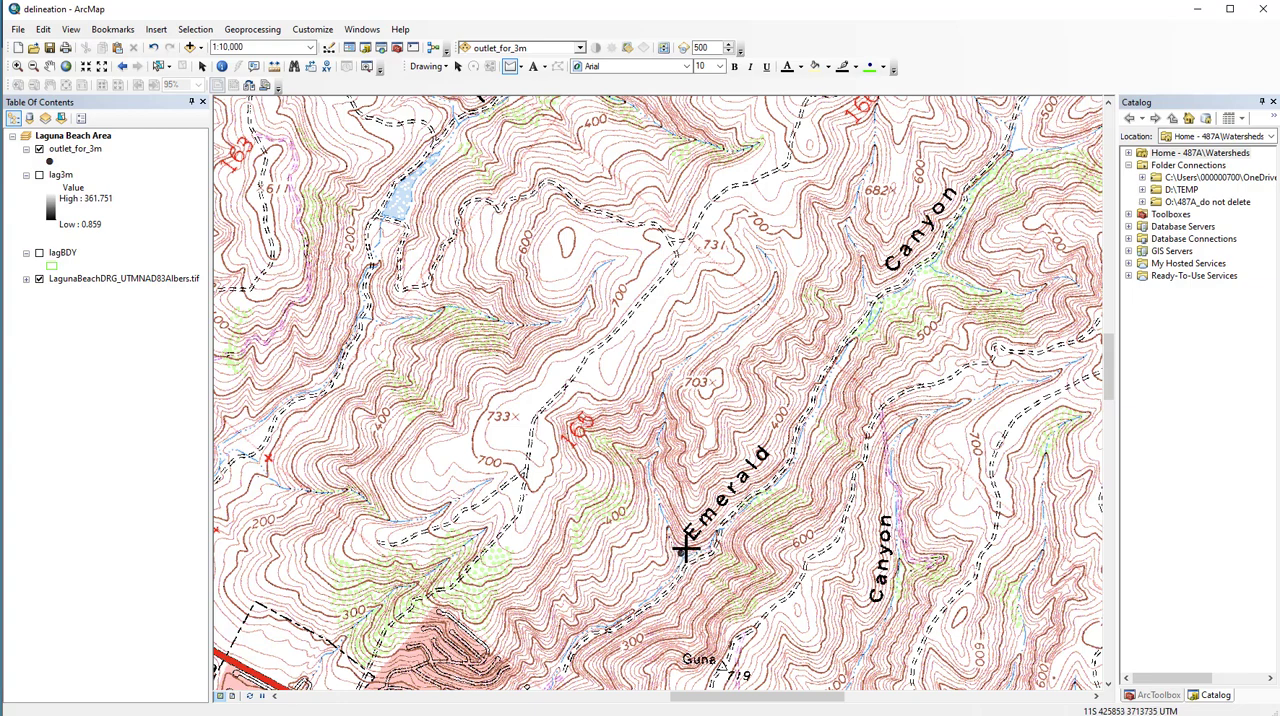
click(685, 546)
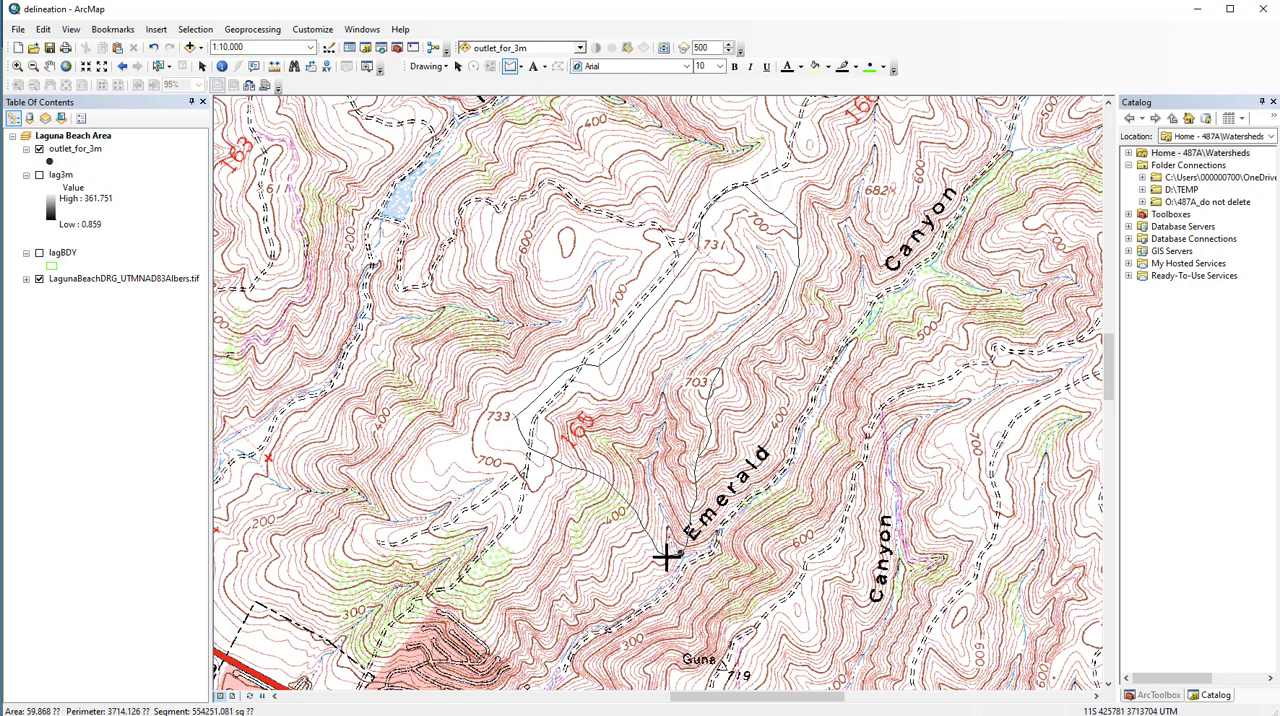
double_click(667, 553)
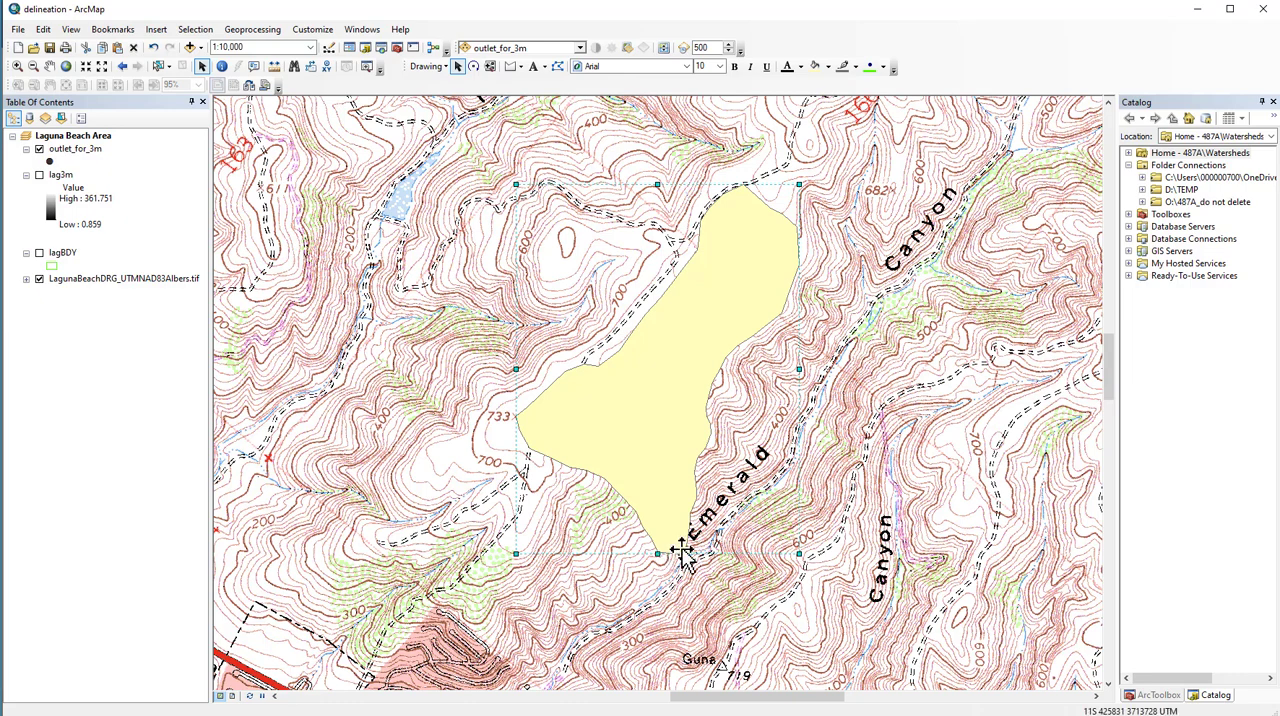
- Set up the selected polygon graphic's conversion to features, with the output shapefile handdrawnshed in D:\TEMP\487A\Watersheds\output
click(430, 66)
click(462, 272)
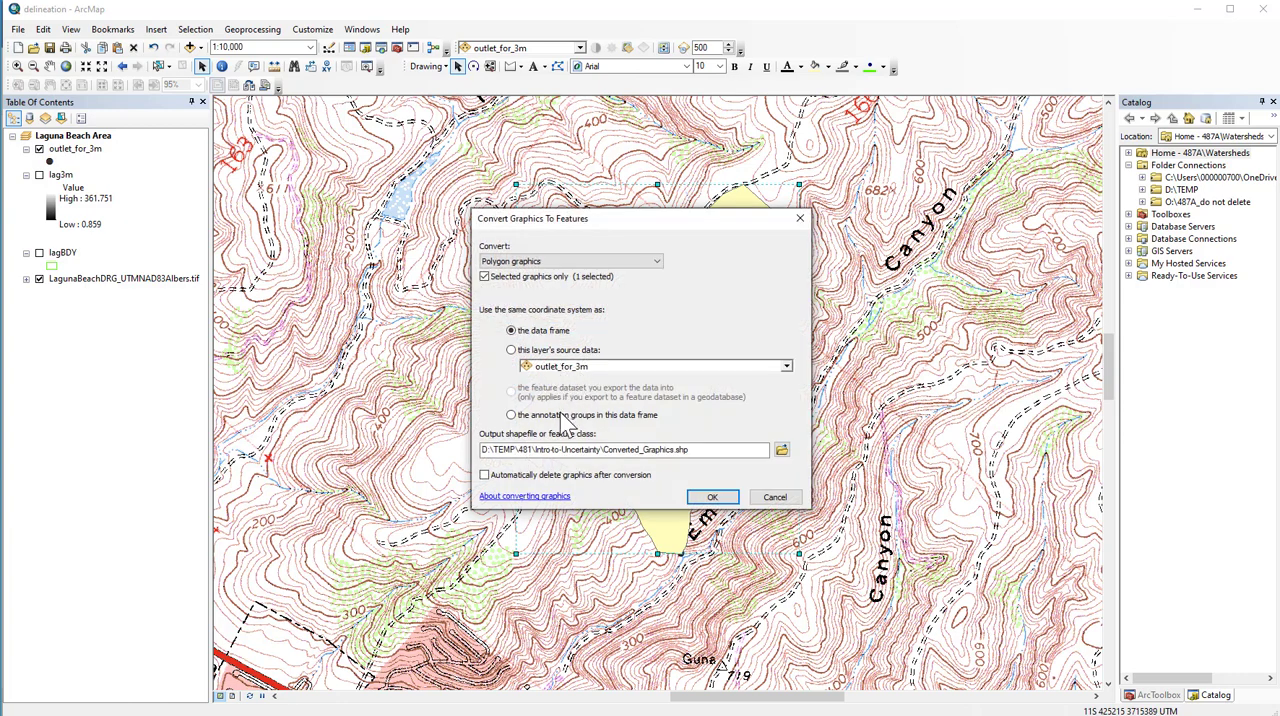
click(781, 450)
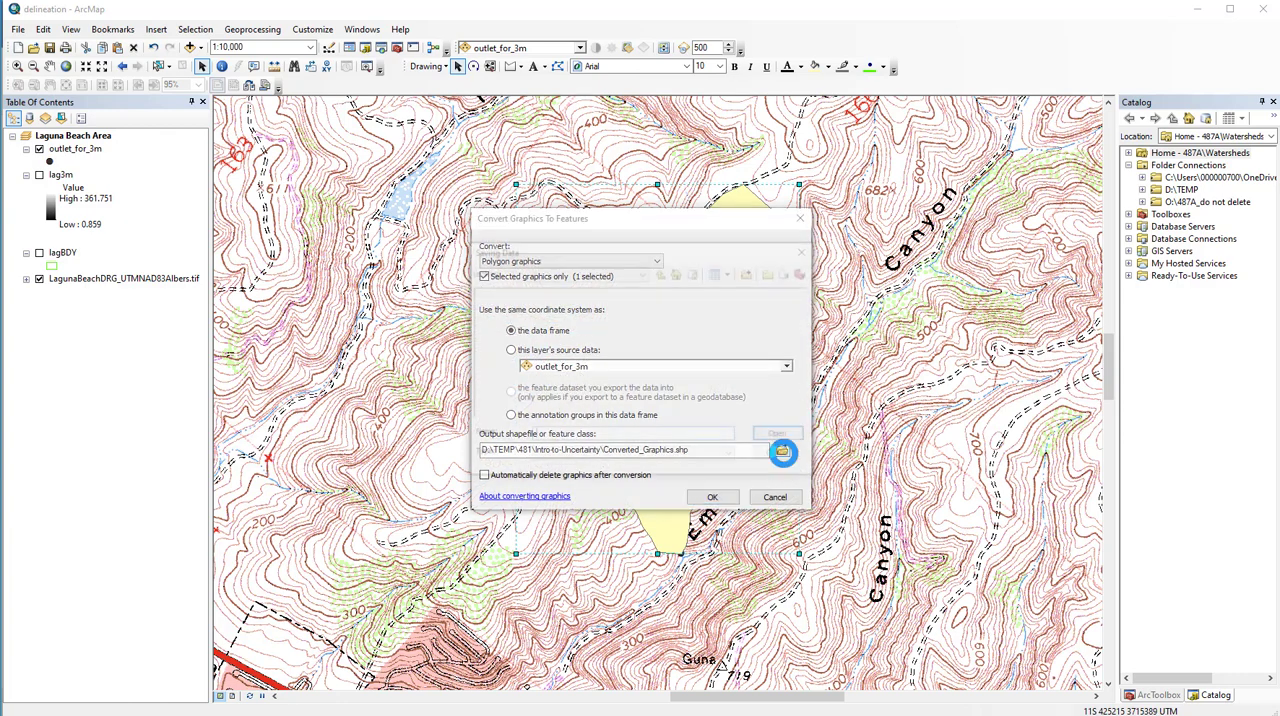
click(620, 273)
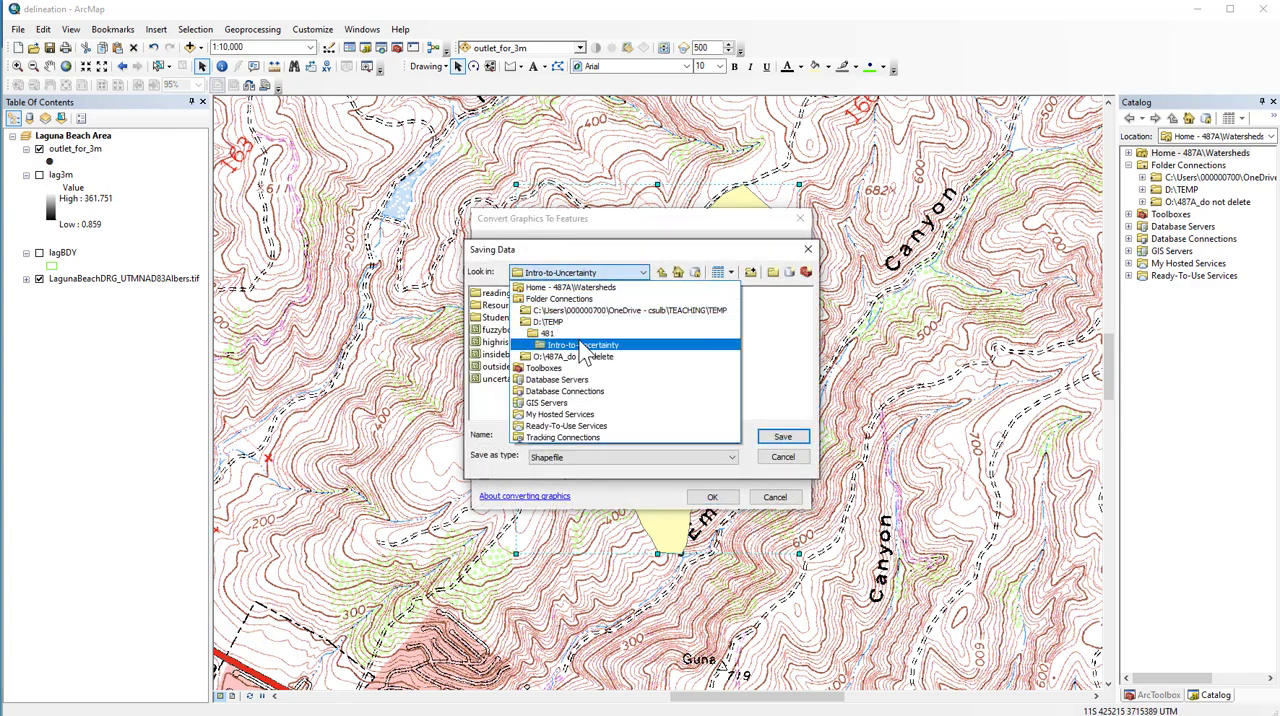
click(578, 322)
double_click(488, 305)
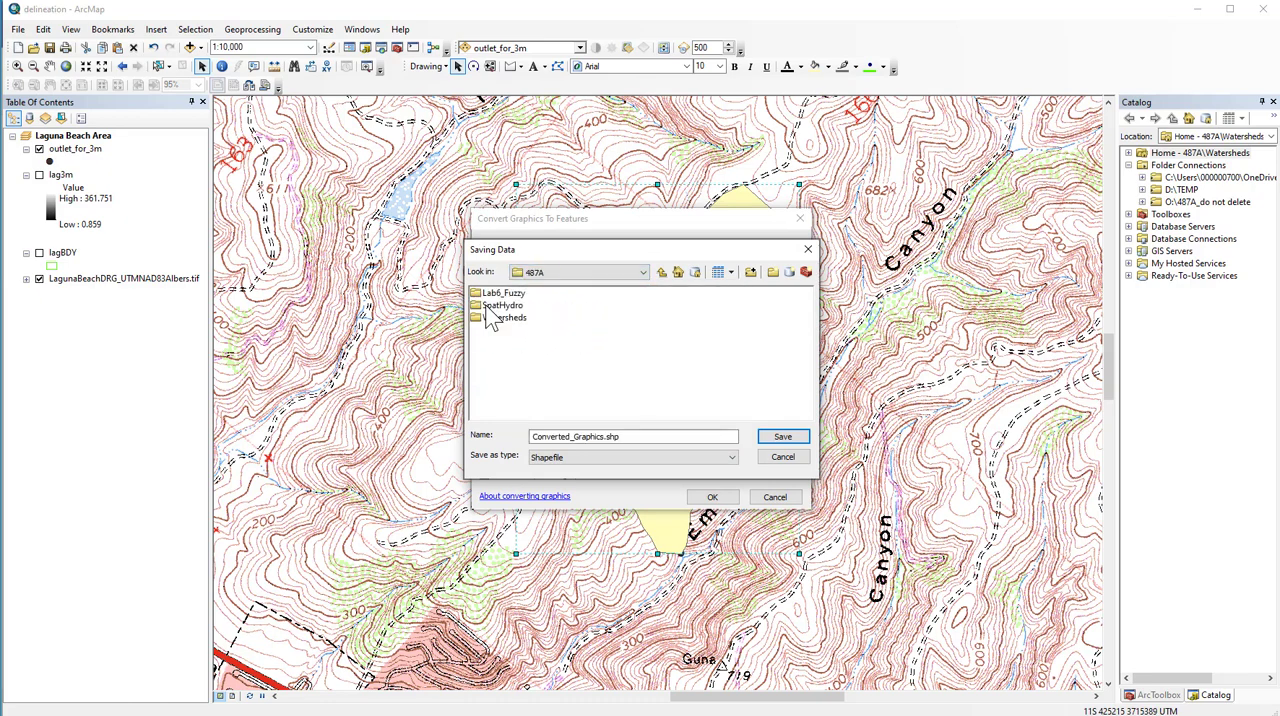
double_click(490, 317)
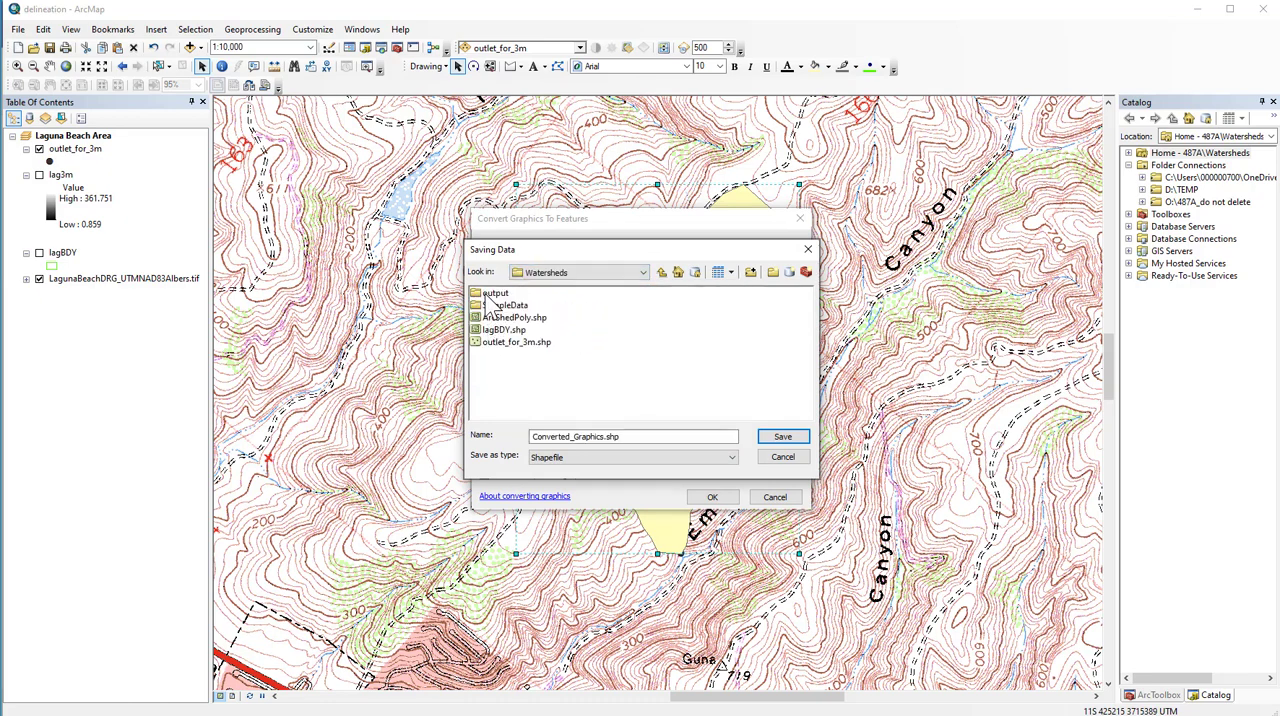
double_click(494, 293)
click(591, 436)
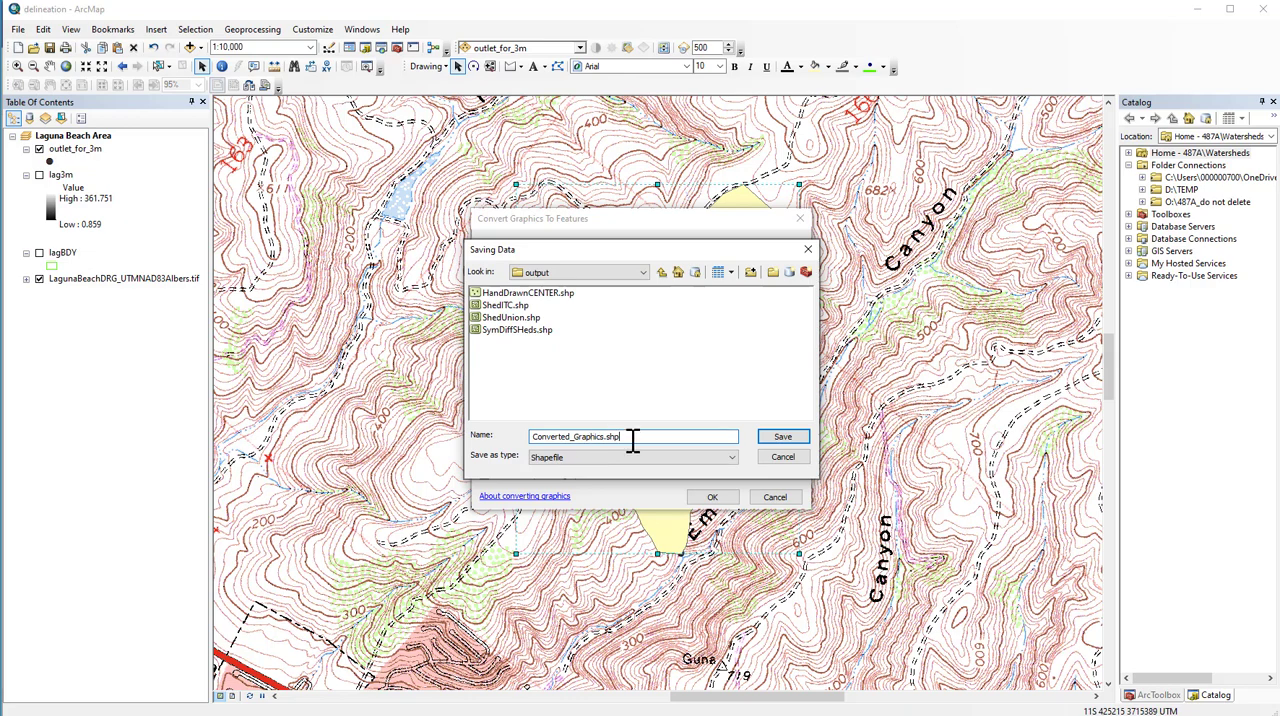
drag(633, 440, 513, 432)
text(handdrawnshed)
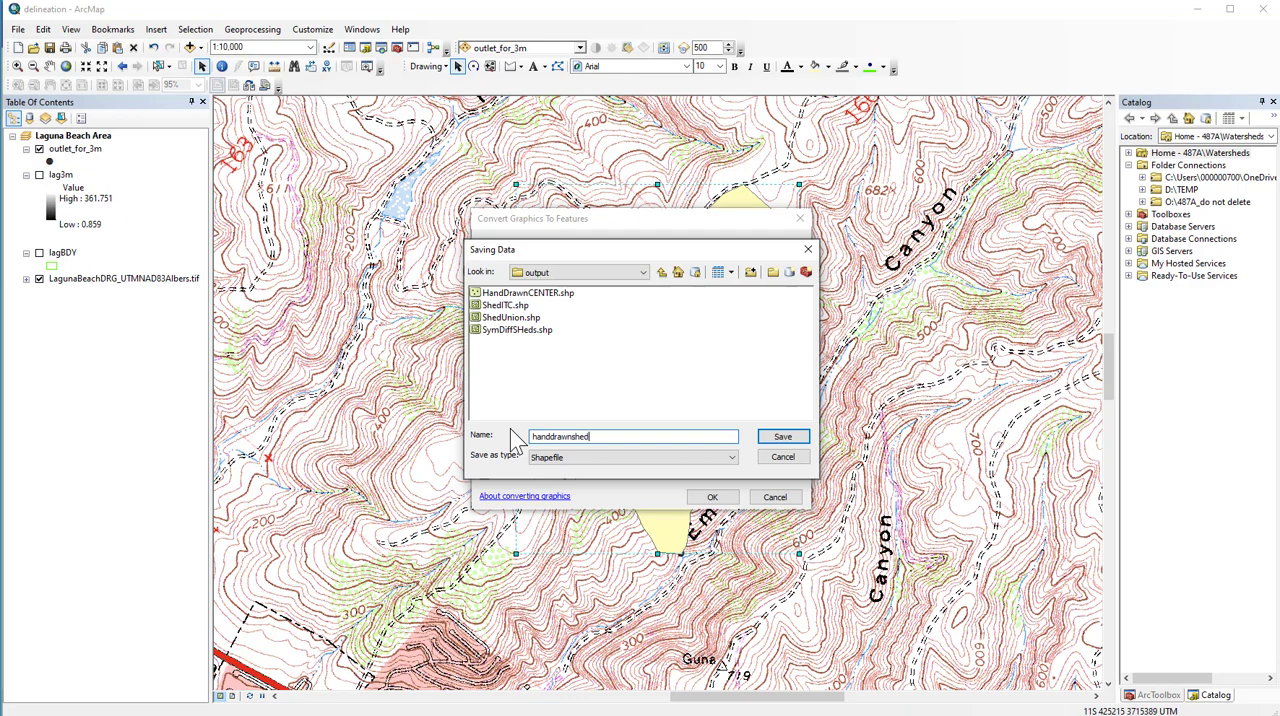
click(782, 440)
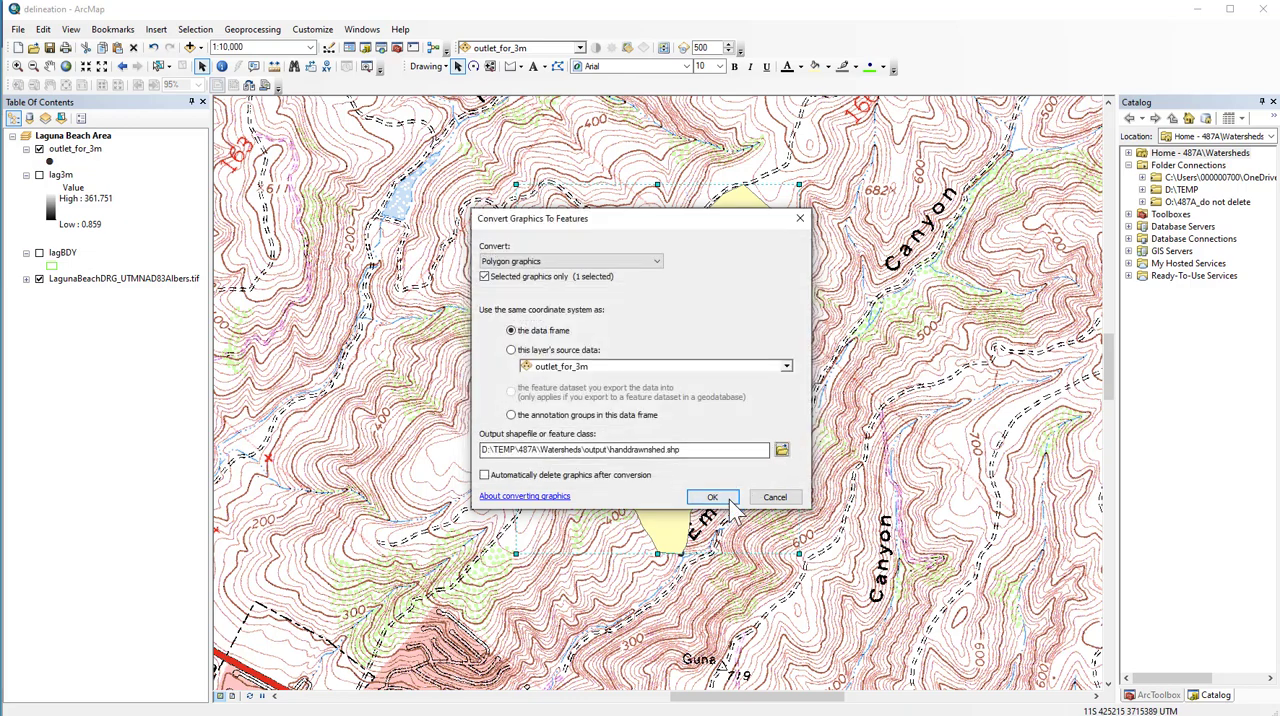
- Run the conversion with the exported data added to the map as a layer, and delete the original polygon graphic
click(730, 503)
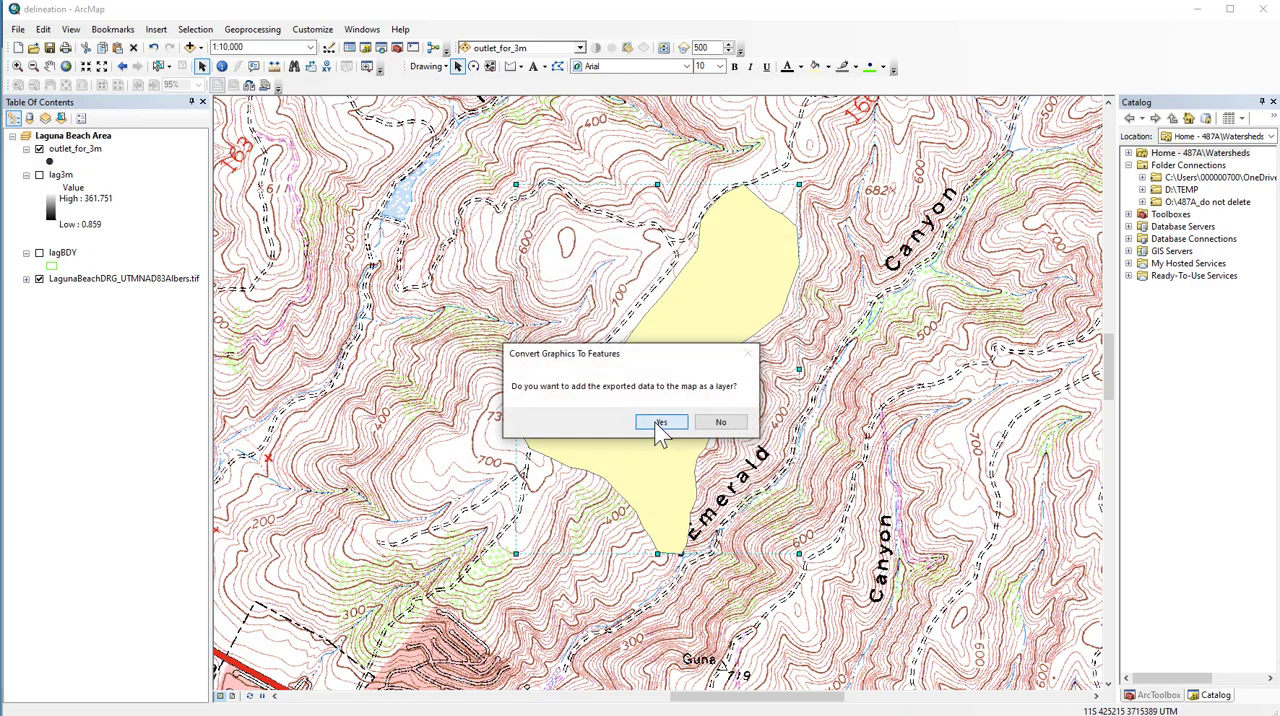
click(660, 424)
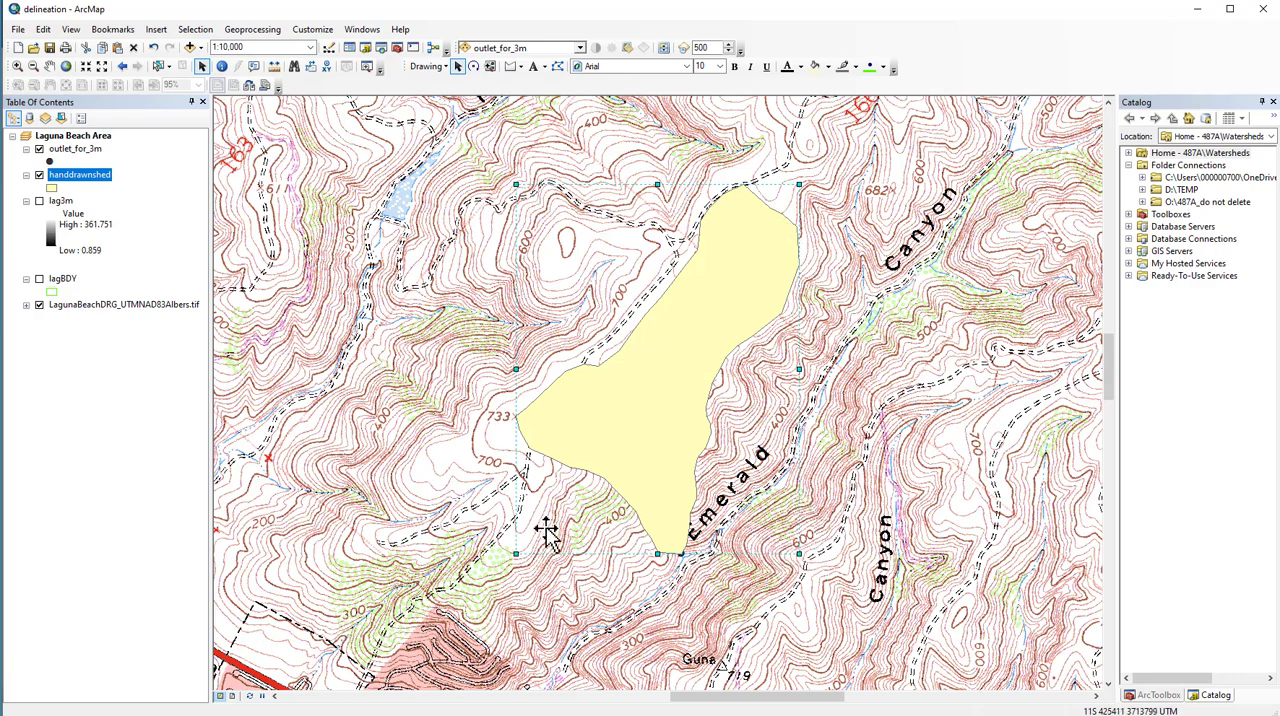
click(521, 552)
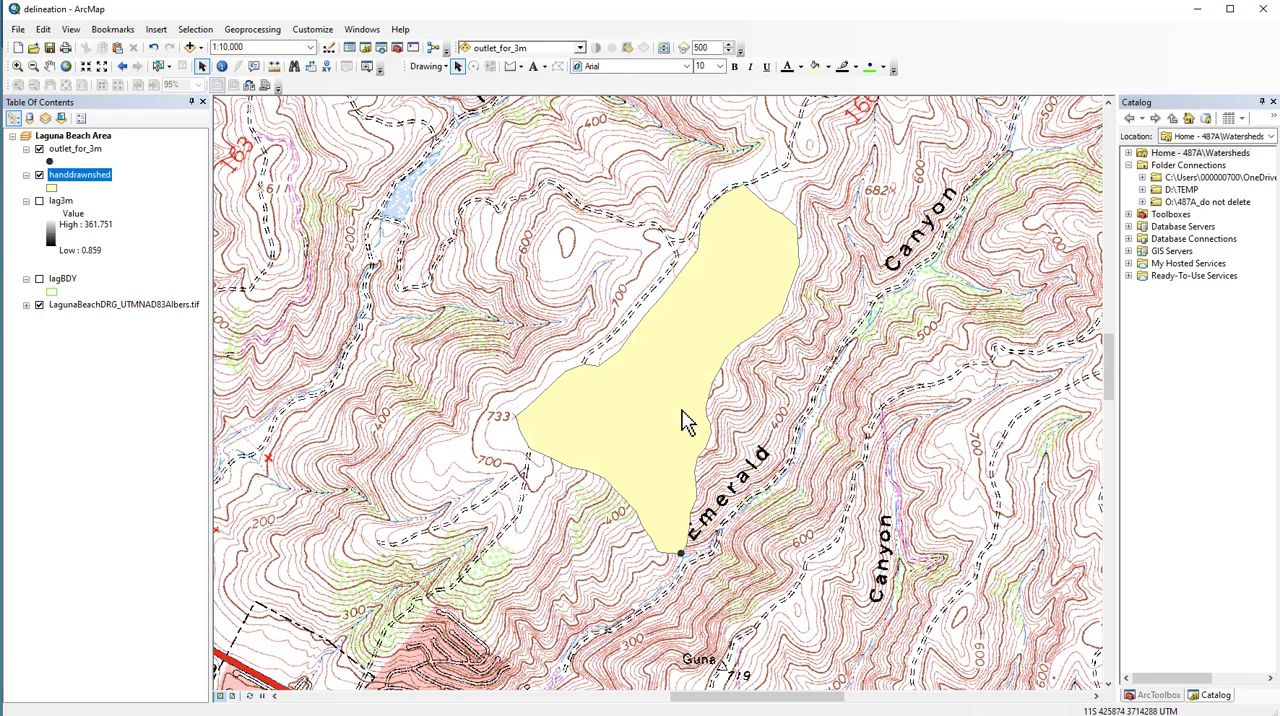
- Change the fill color of the handdrawnshed layer's symbol to aquamarine and apply it
right_click(94, 177)
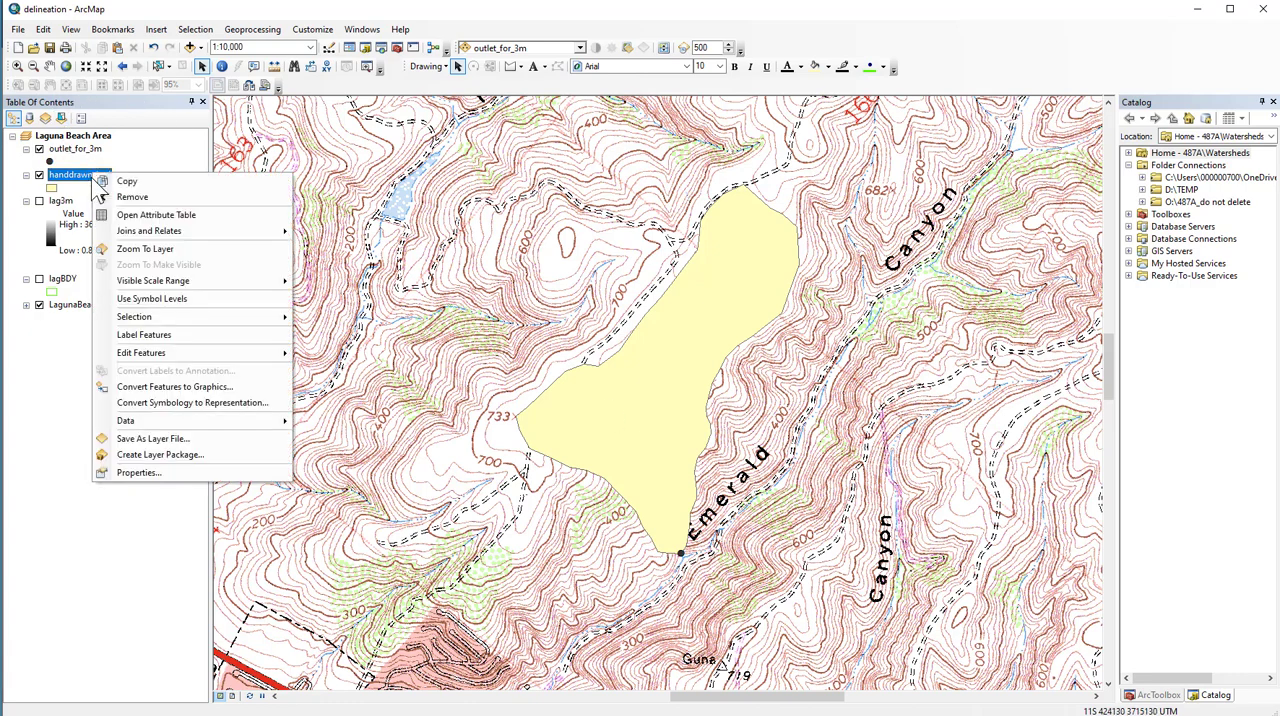
click(140, 473)
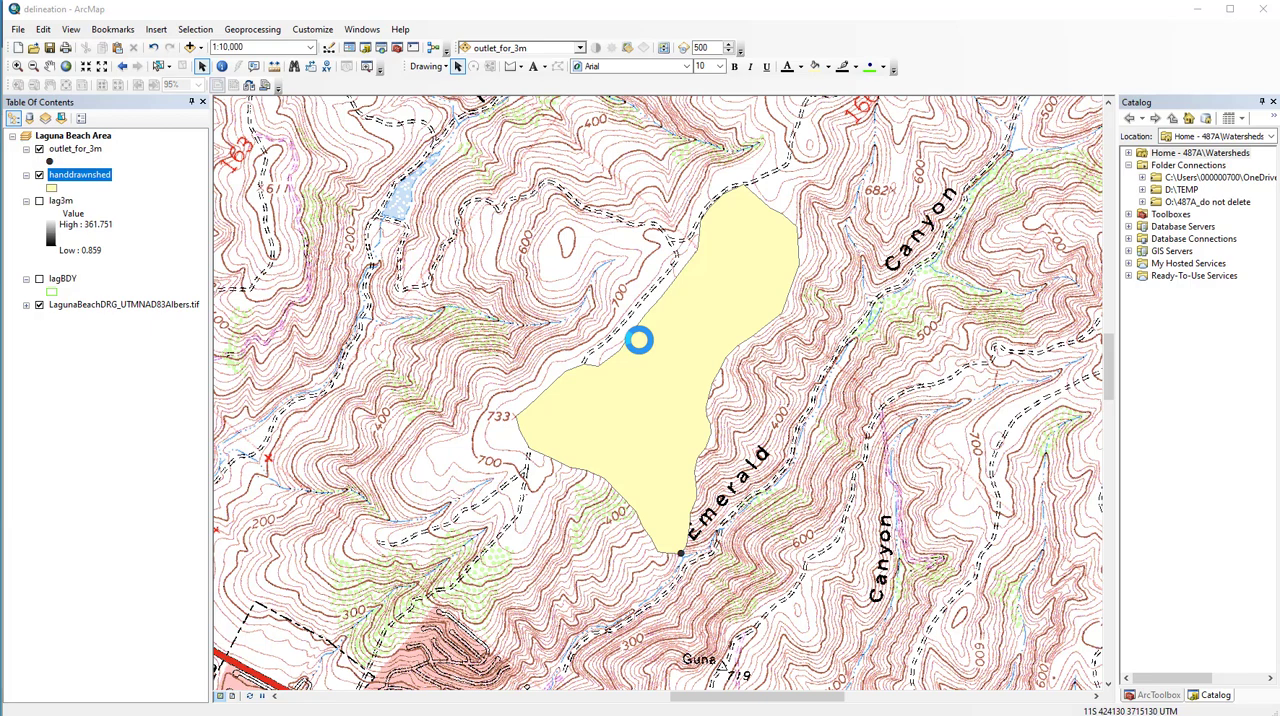
click(590, 290)
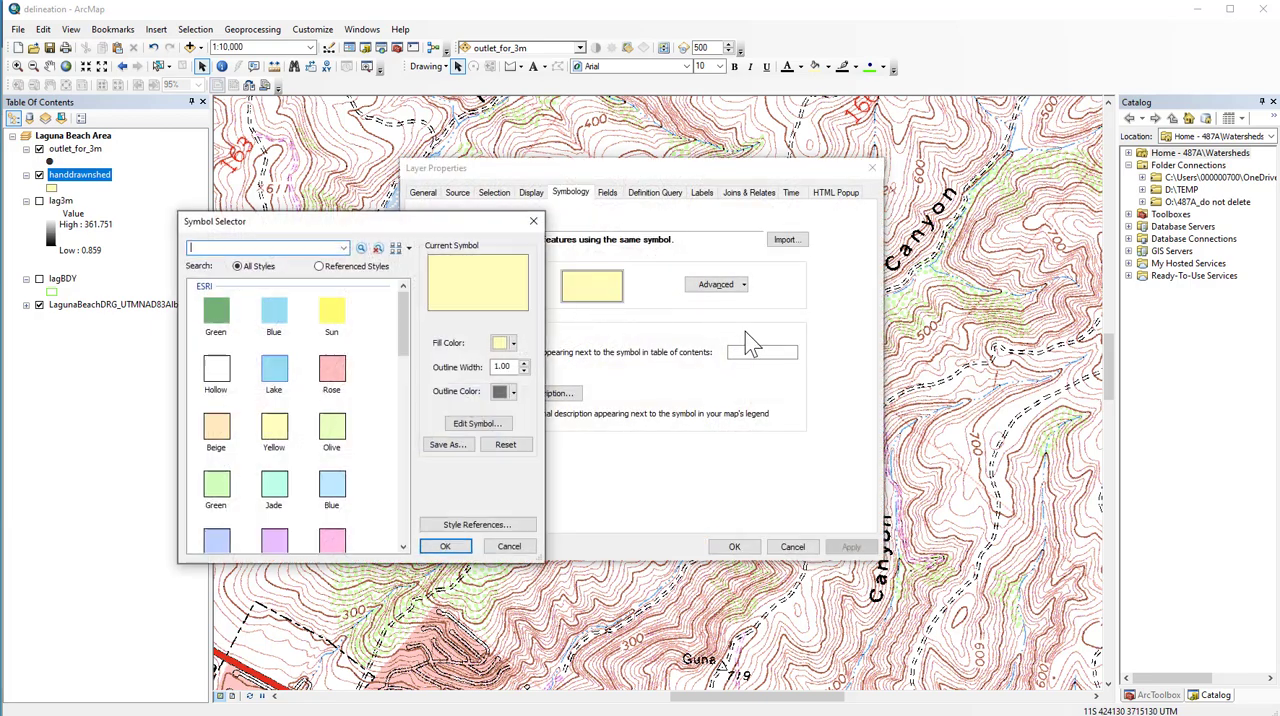
click(510, 344)
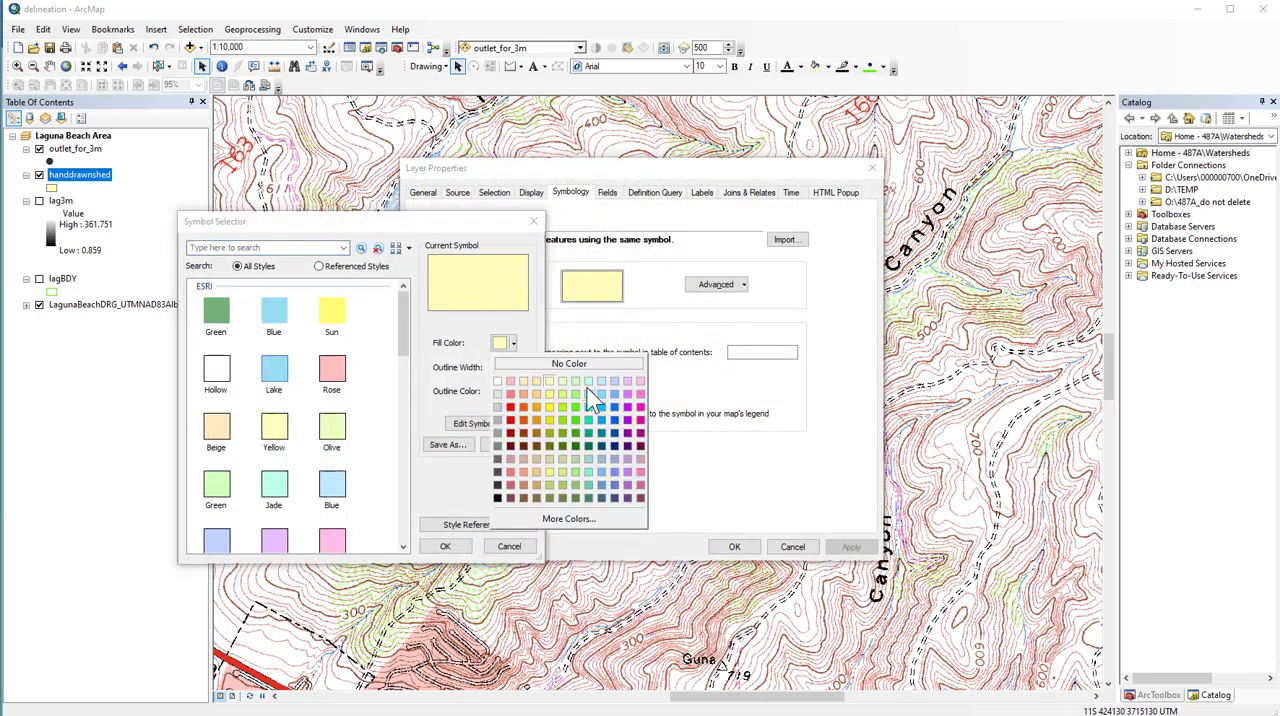
click(590, 397)
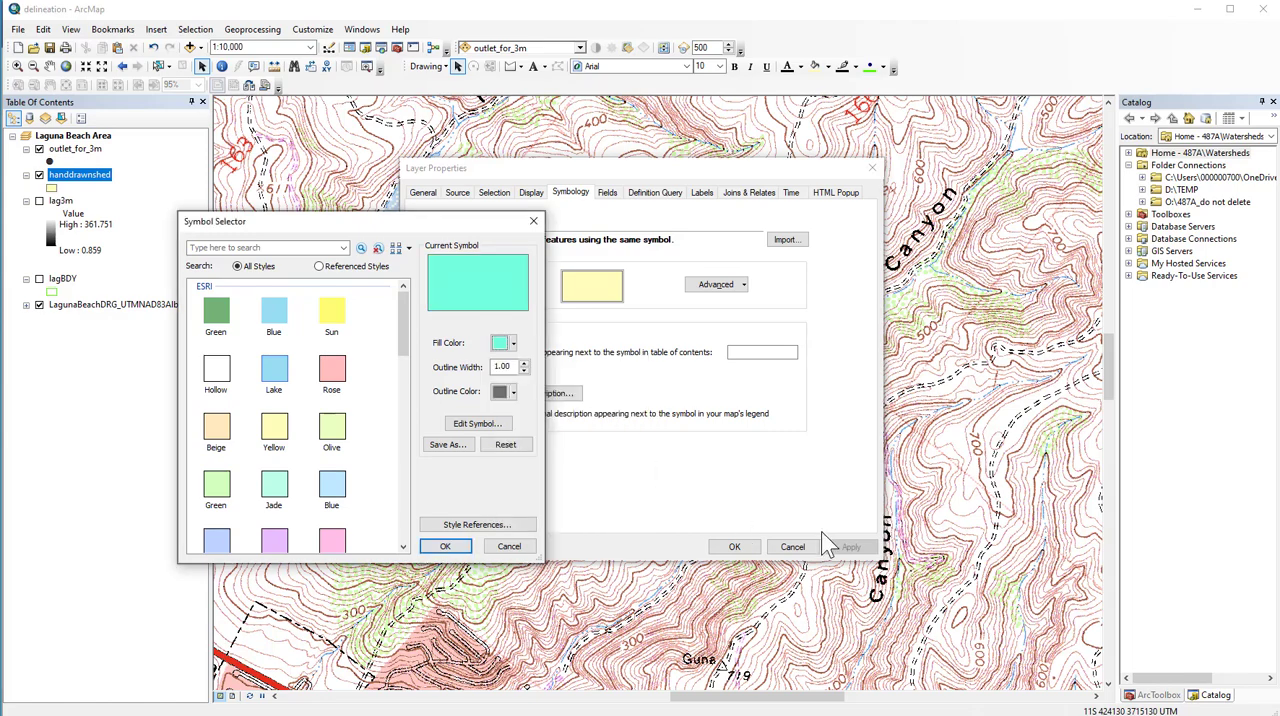
click(445, 546)
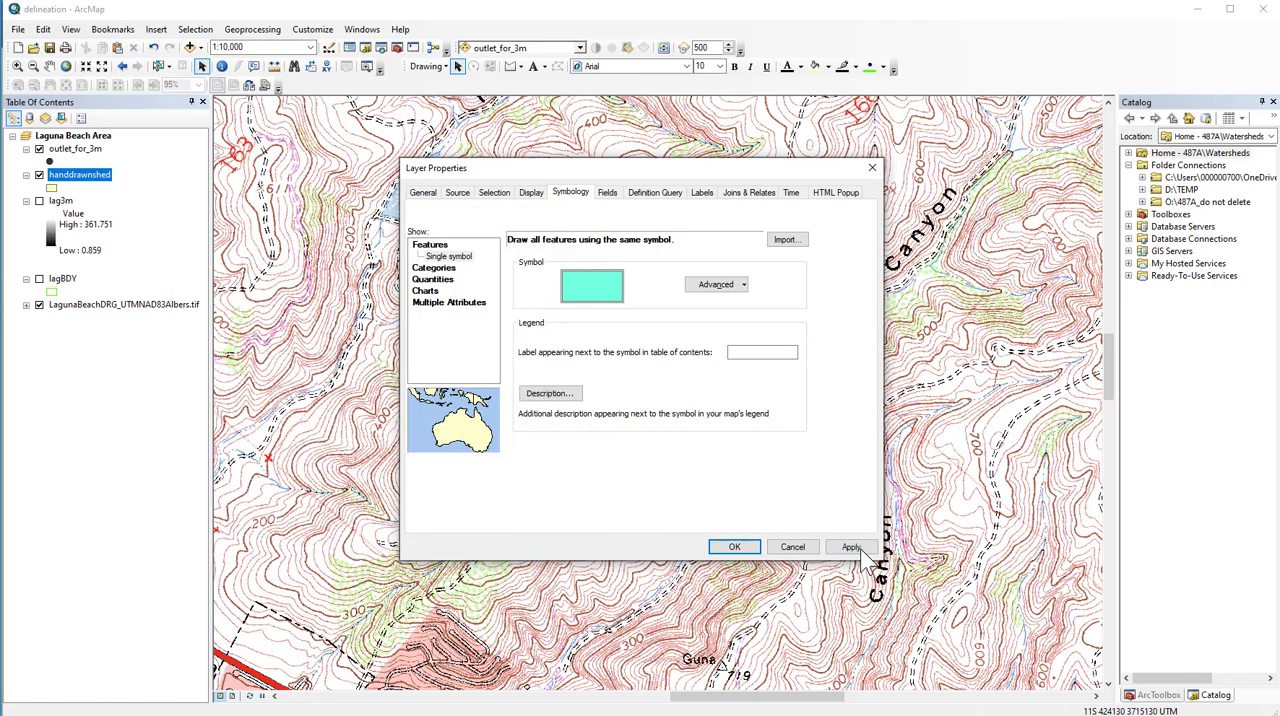
click(851, 547)
click(748, 545)
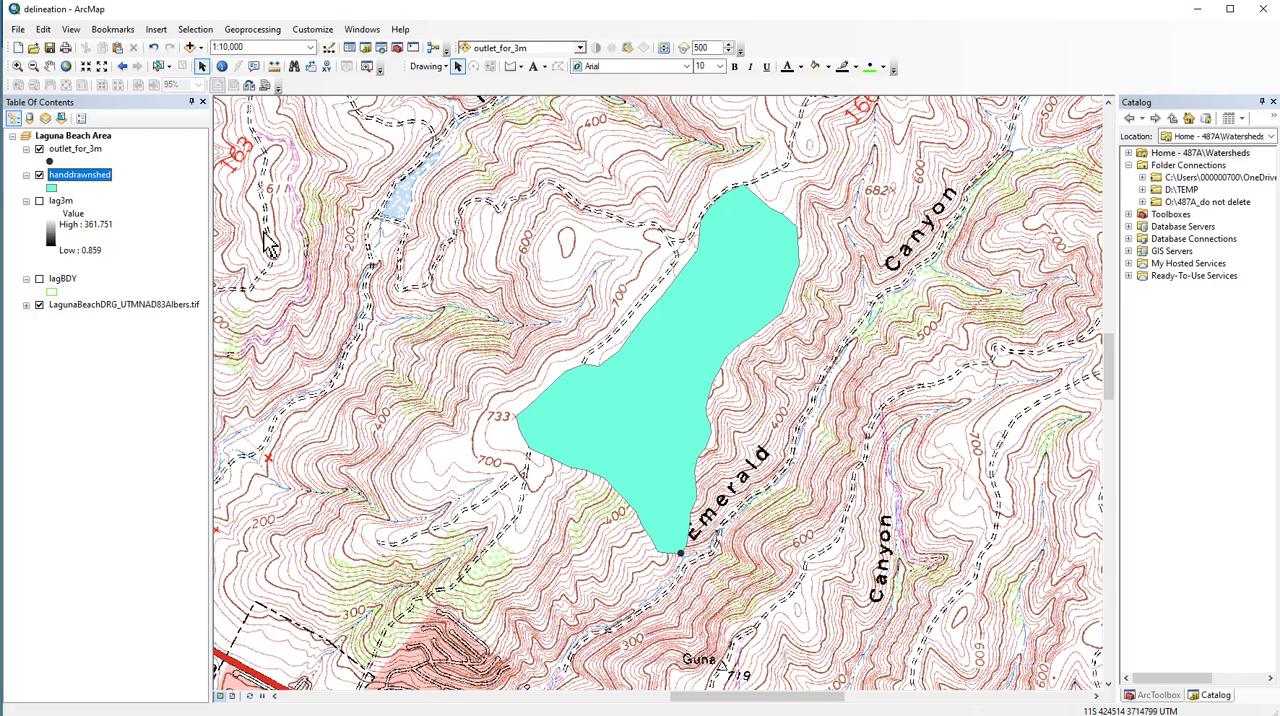
- Add a field named KM2 of type Float to the handdrawnshed attribute table
right_click(86, 178)
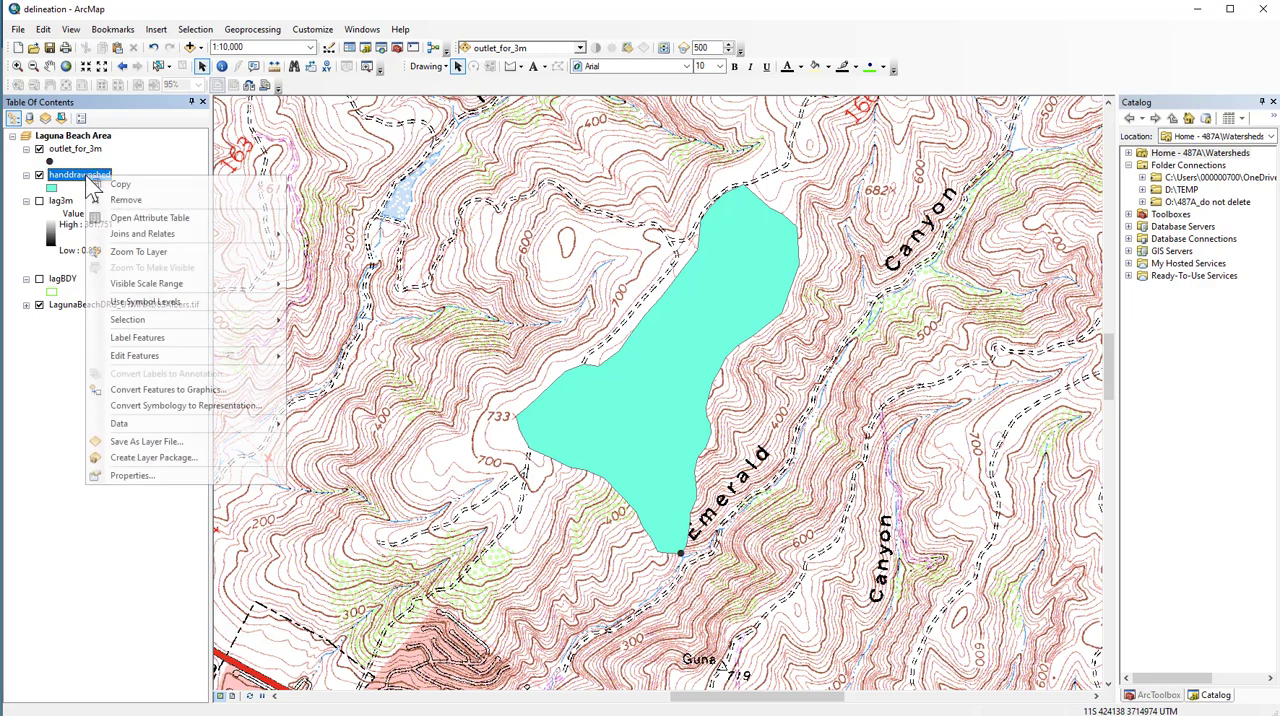
click(148, 218)
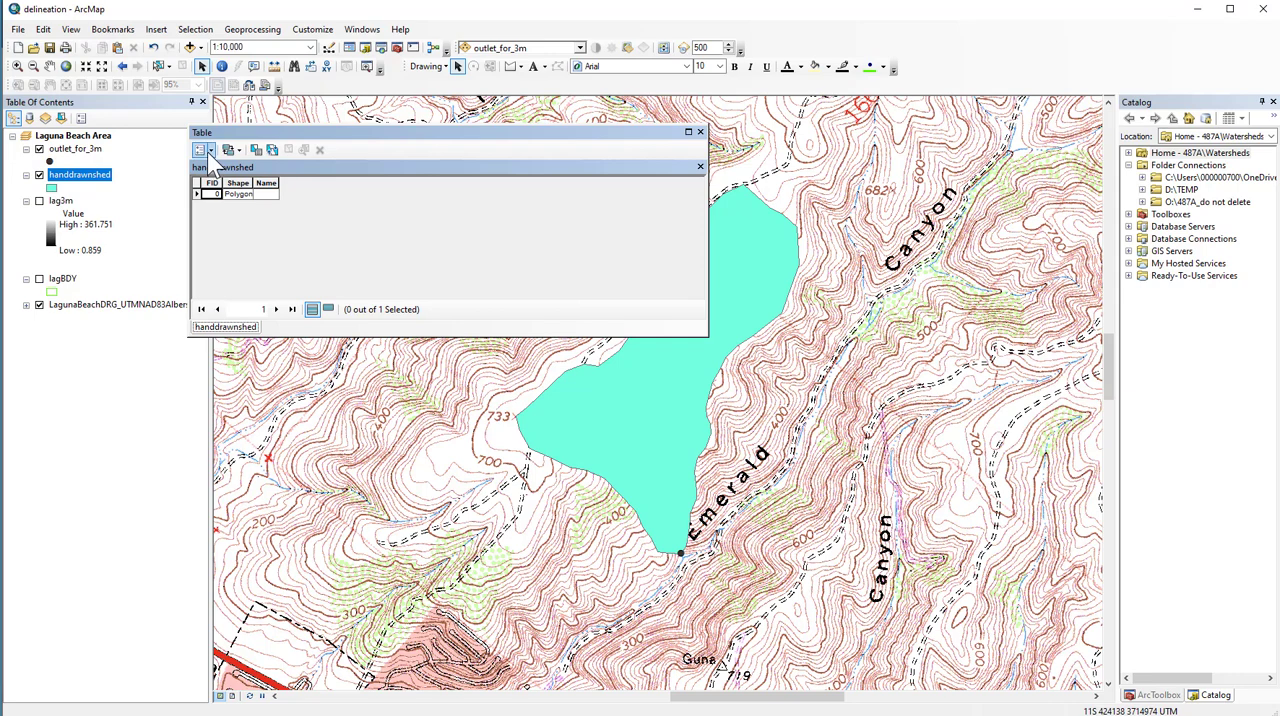
click(207, 151)
click(250, 245)
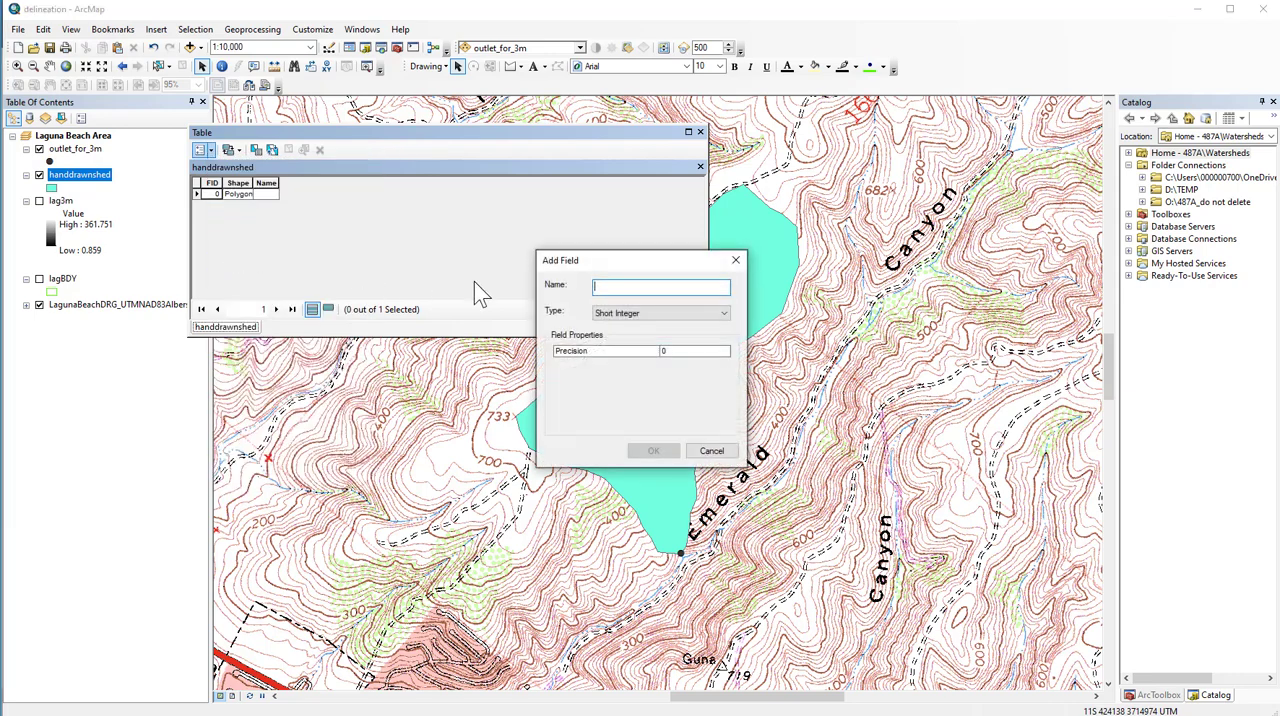
text(KM2)
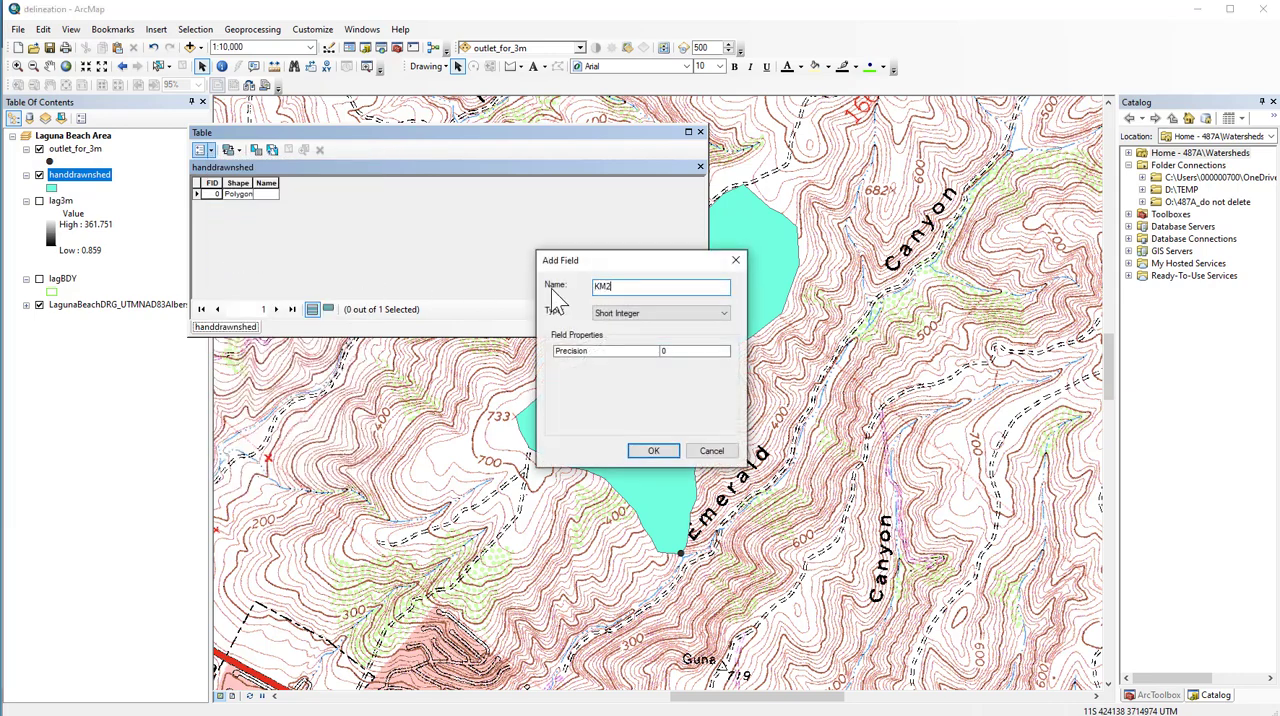
click(660, 313)
click(651, 350)
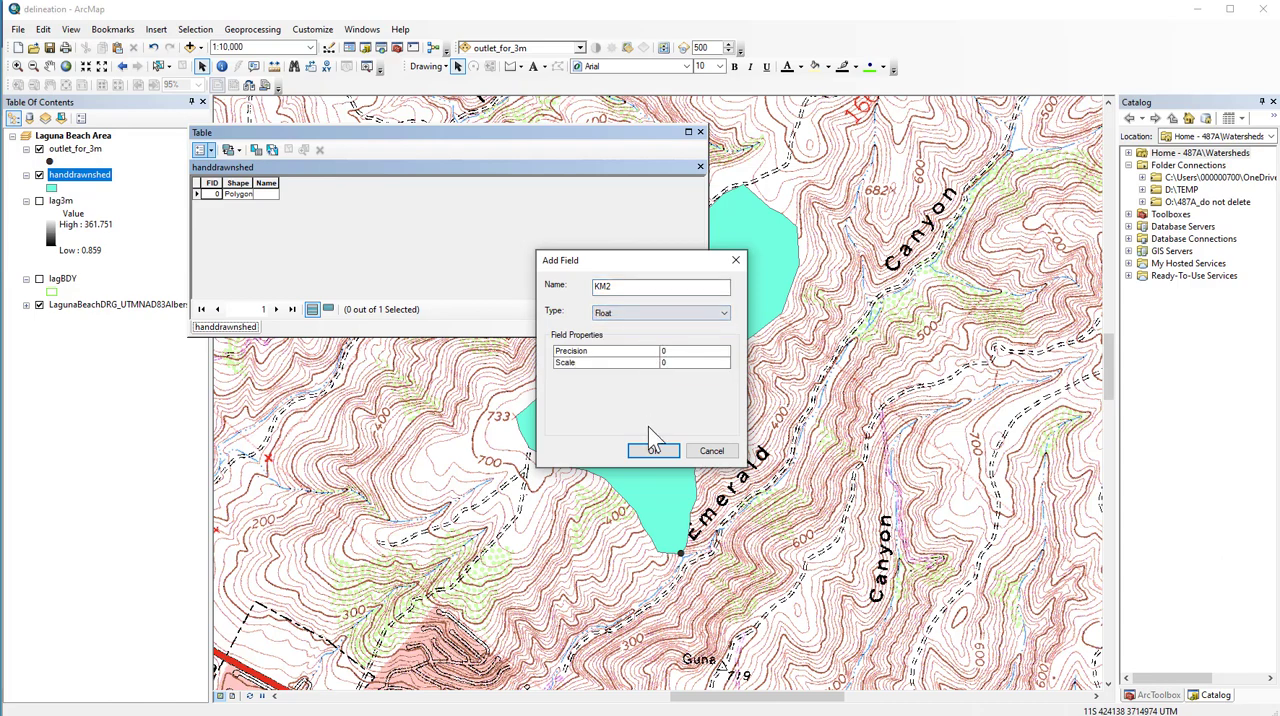
click(652, 451)
- Add a field named LABEL of type Text to the handdrawnshed attribute table
click(203, 149)
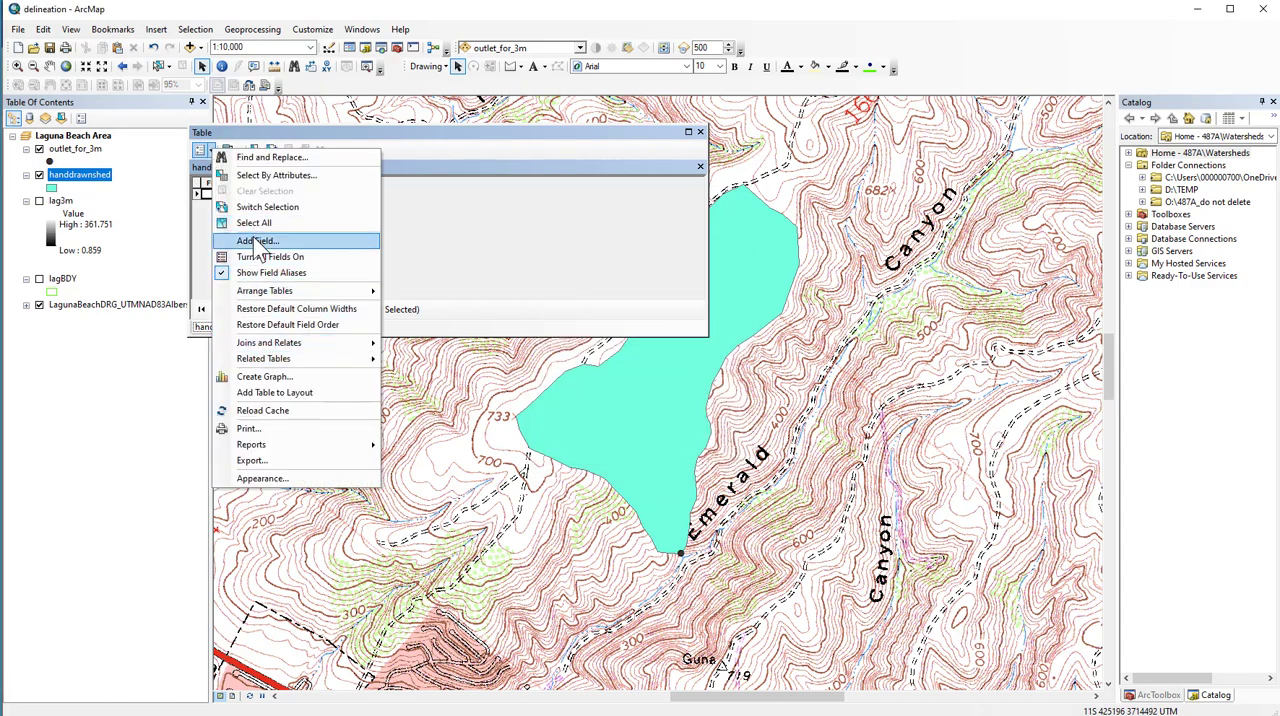
click(258, 240)
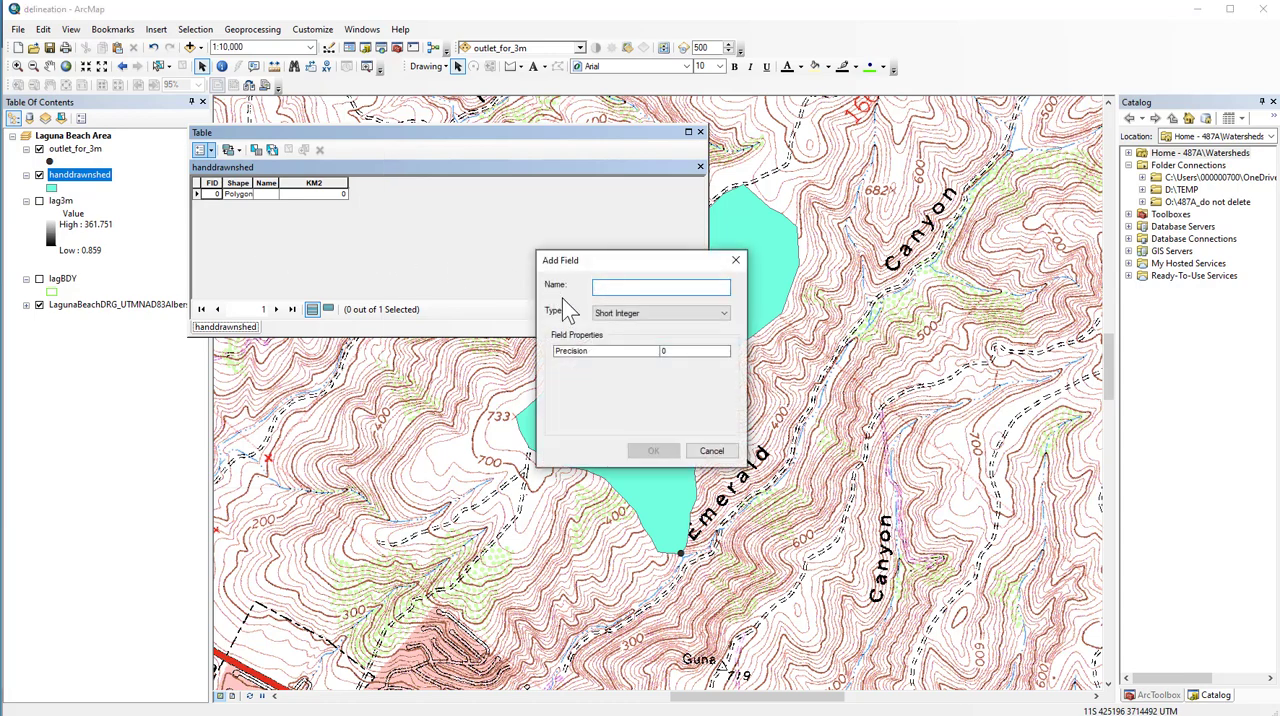
text(LABEL)
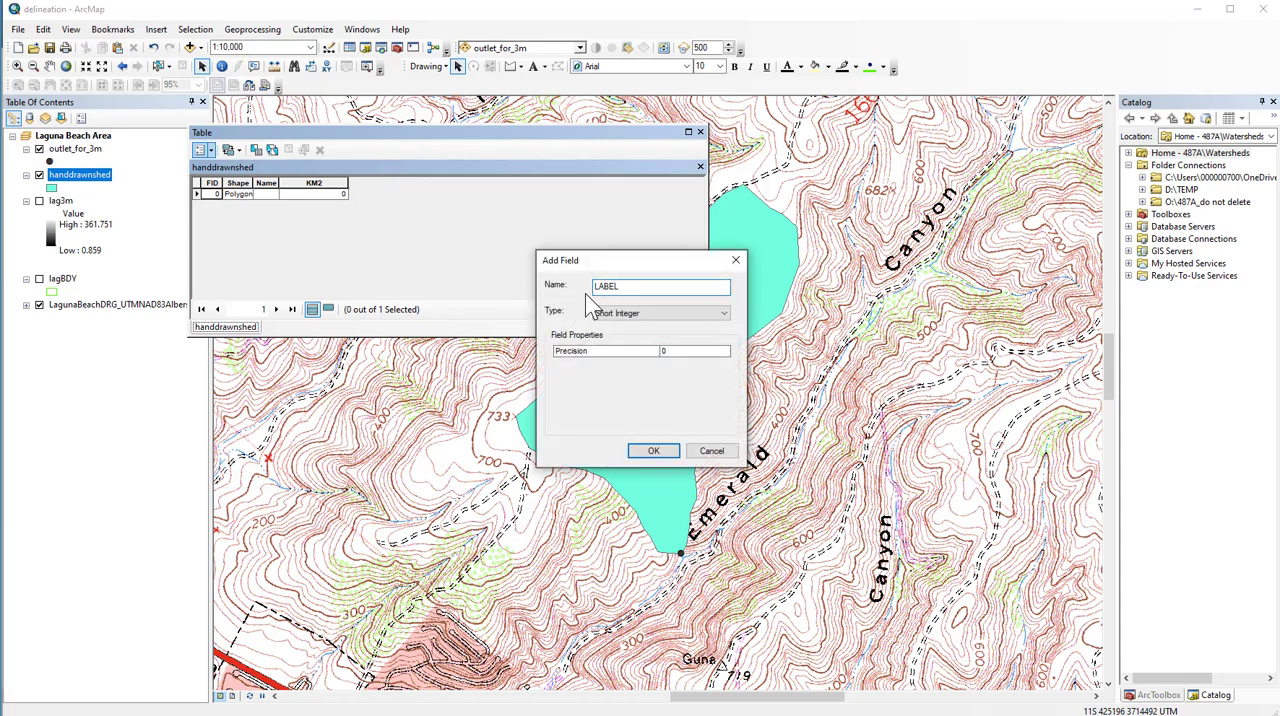
click(608, 316)
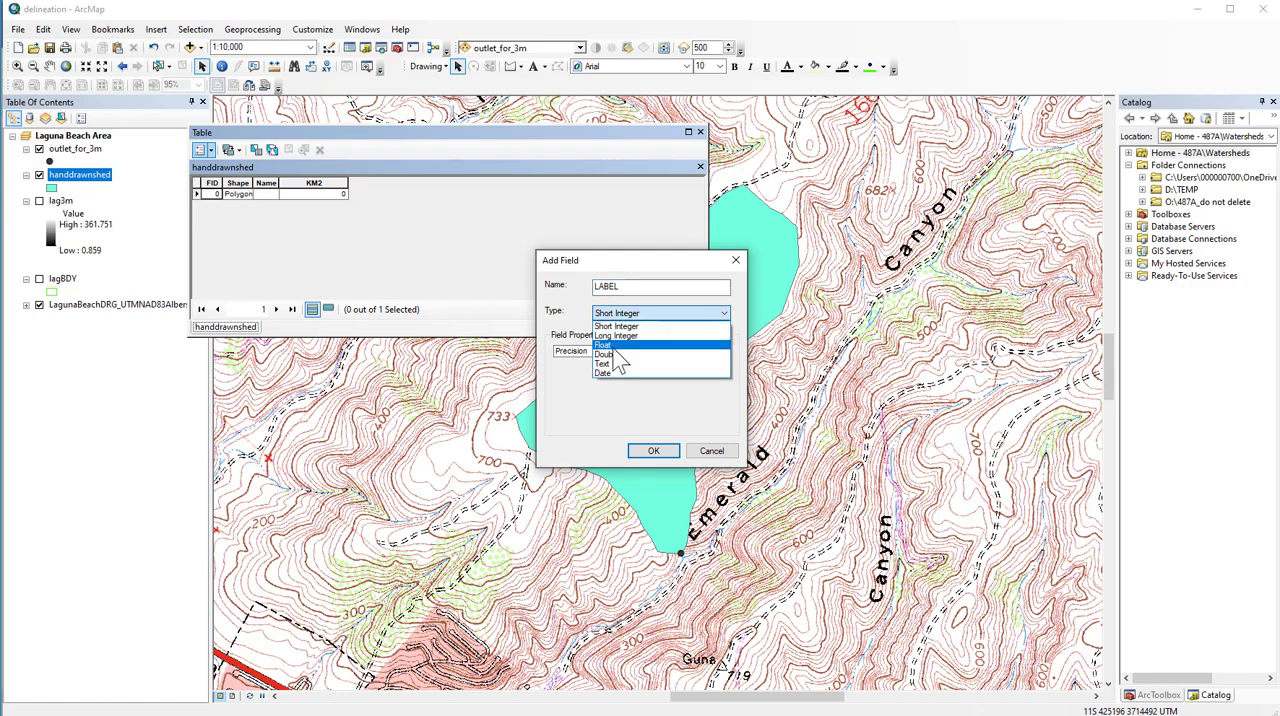
click(614, 375)
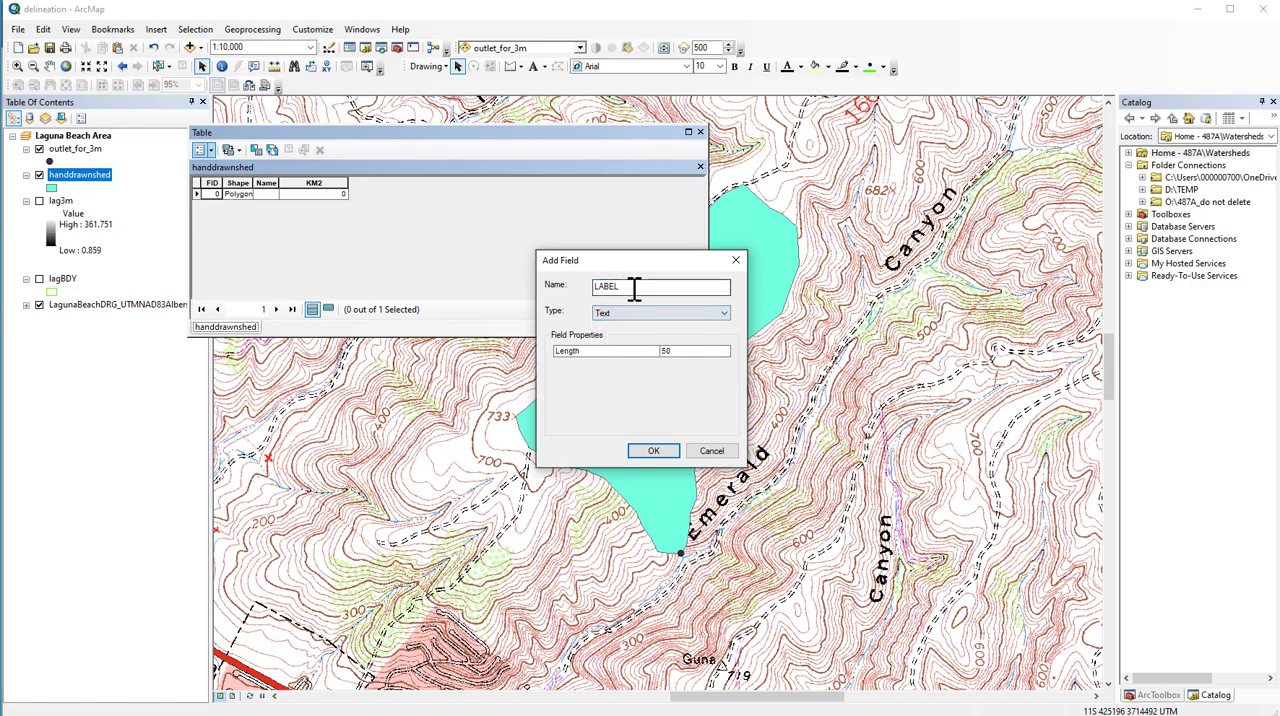
click(653, 451)
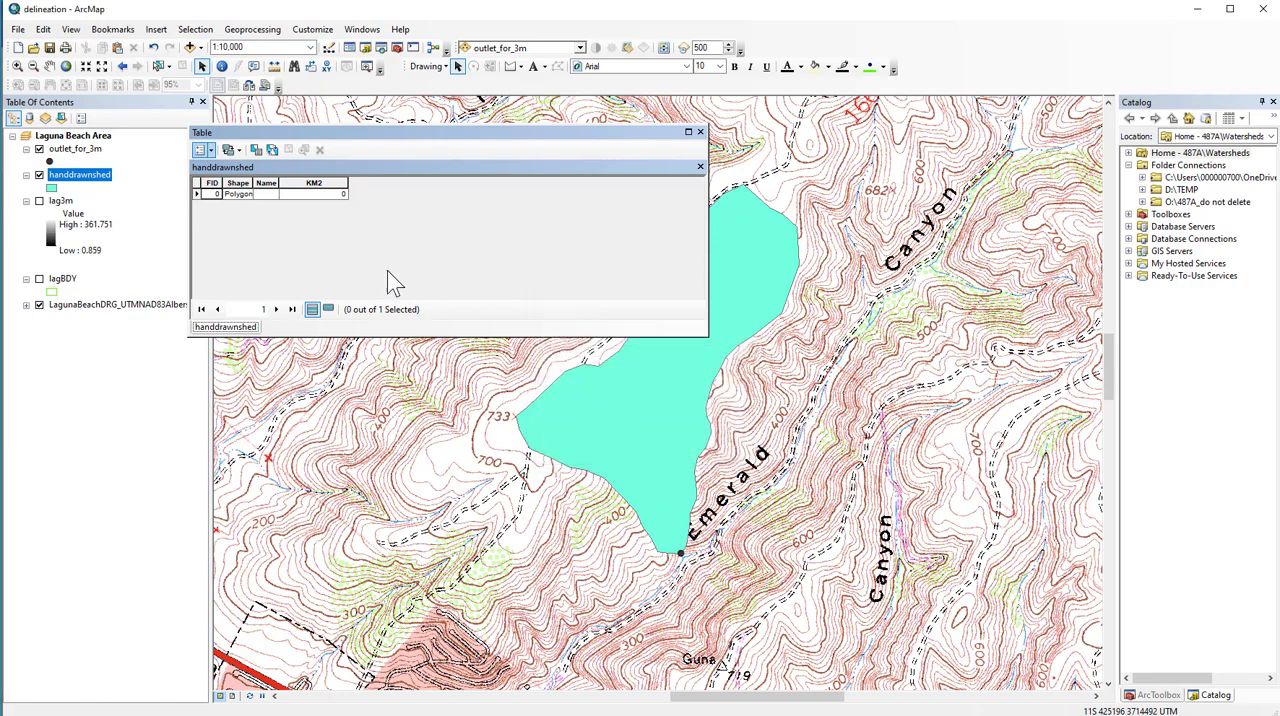
- Calculate the polygon's area into the KM2 field in Square Kilometers, using the coordinate system of the data source
right_click(321, 186)
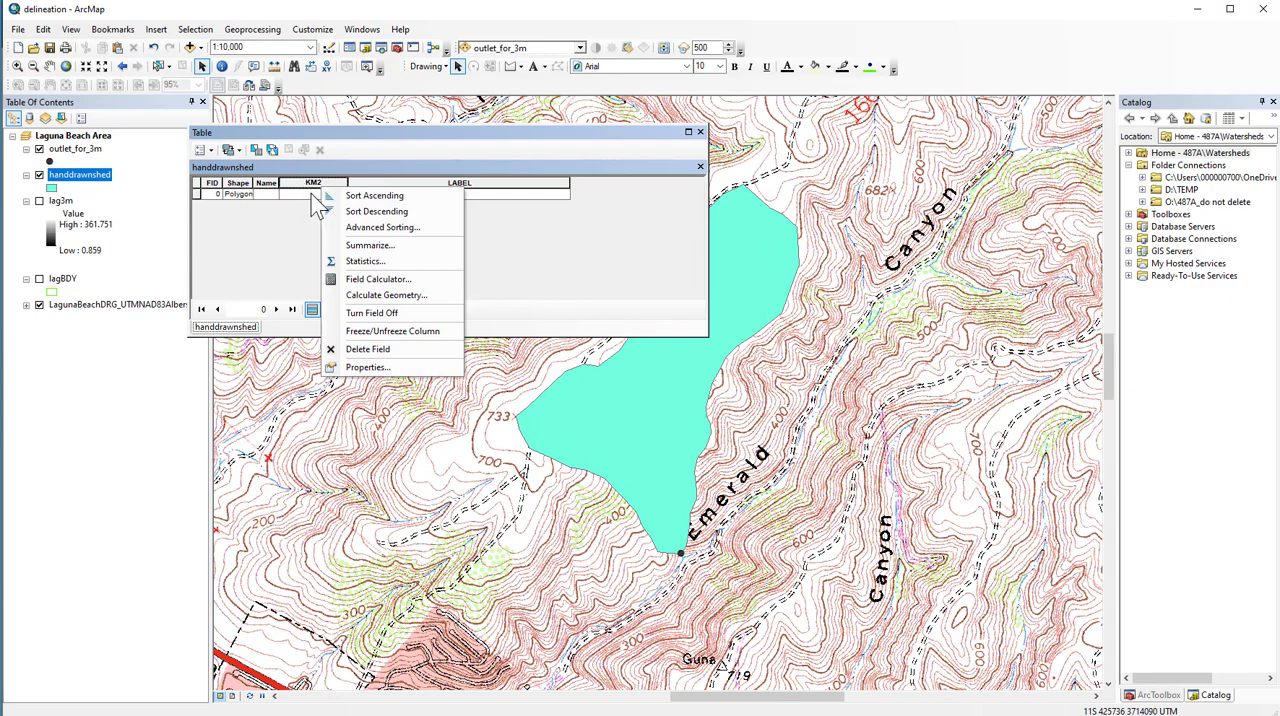
click(378, 293)
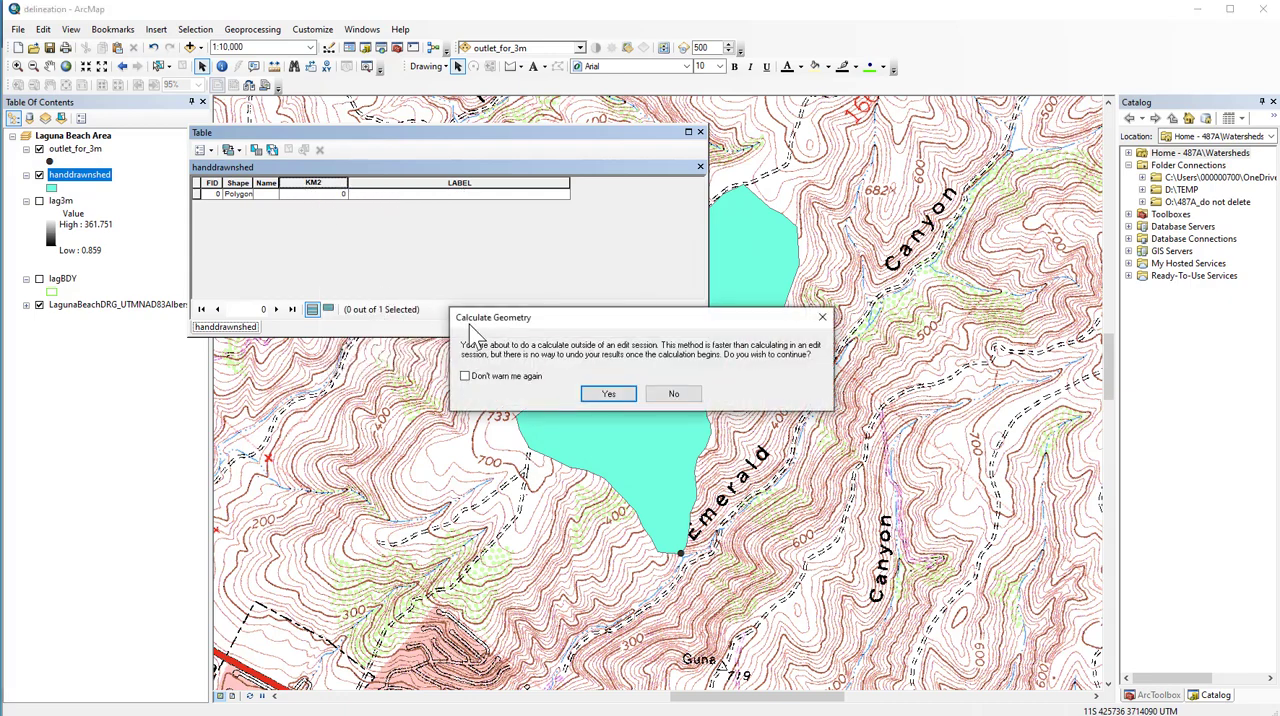
click(606, 393)
click(603, 402)
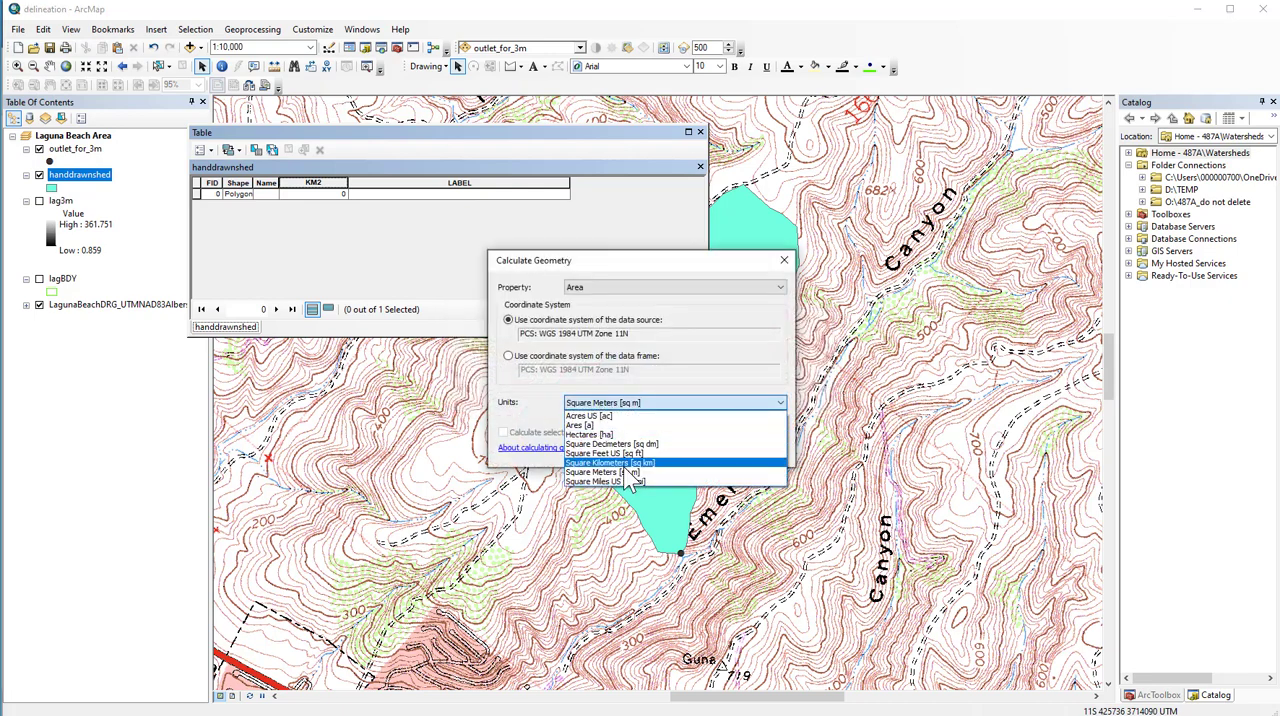
click(626, 463)
click(699, 451)
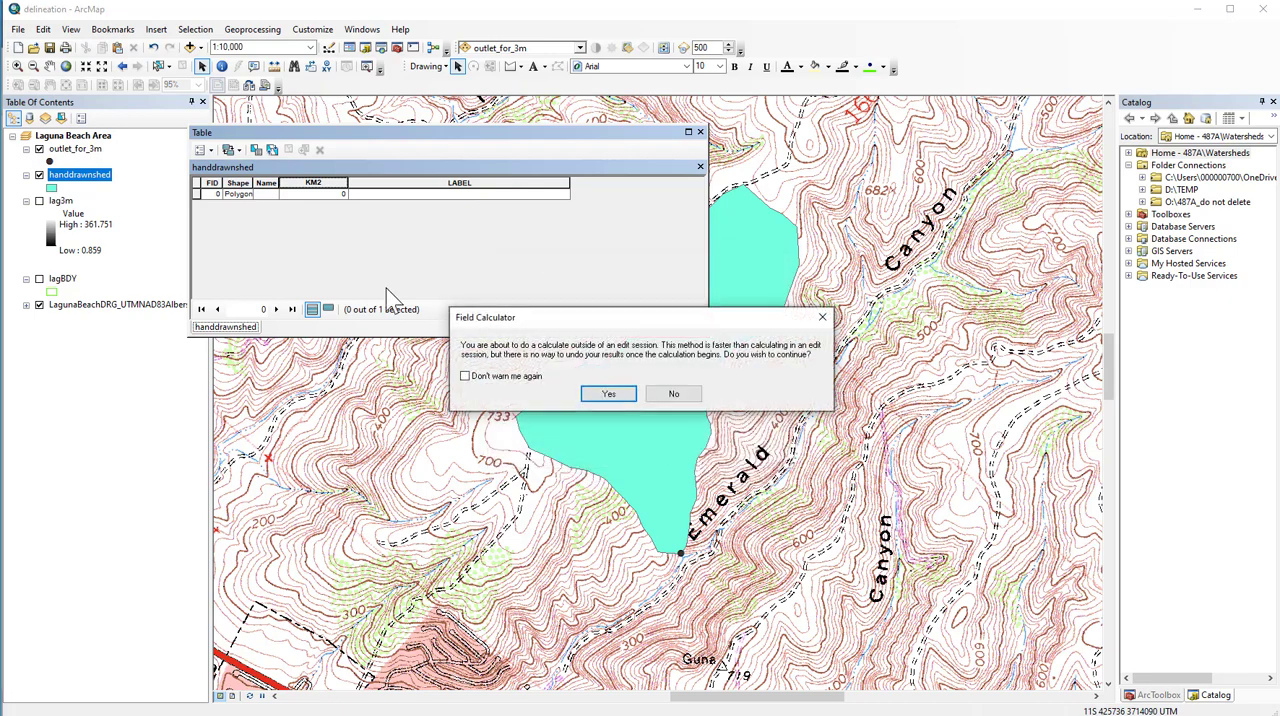
click(612, 396)
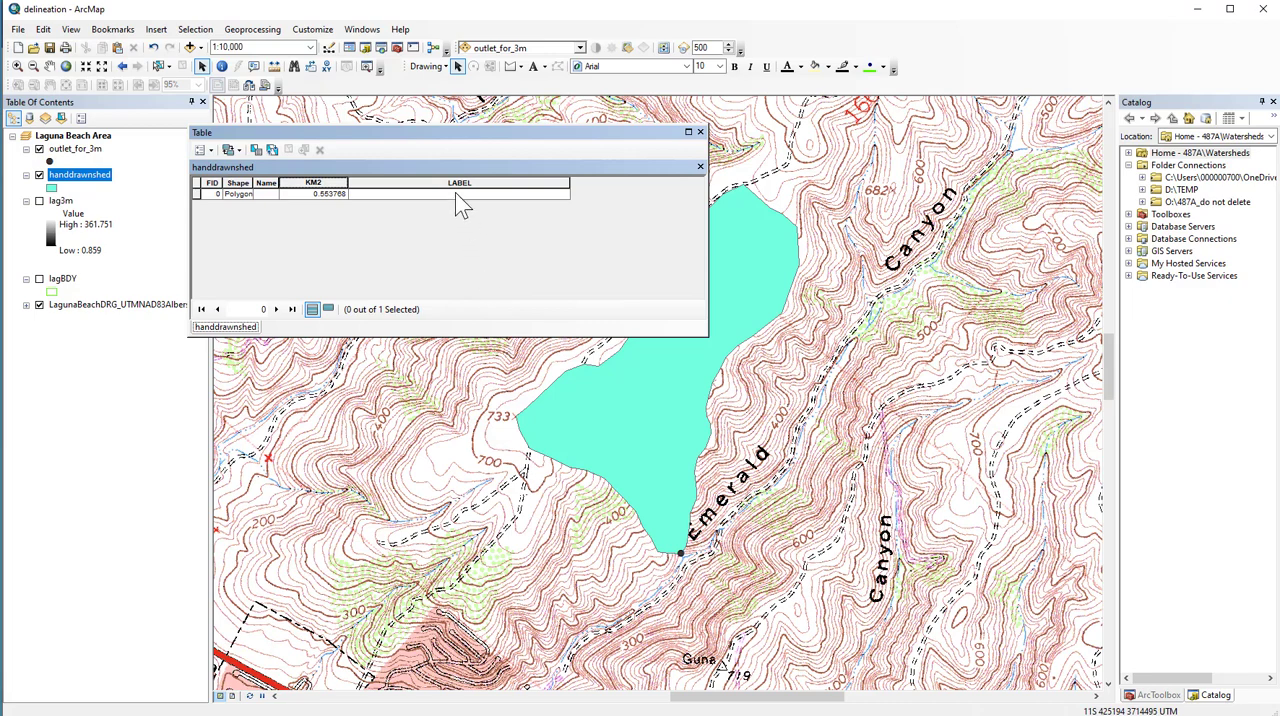
click(405, 182)
right_click(403, 180)
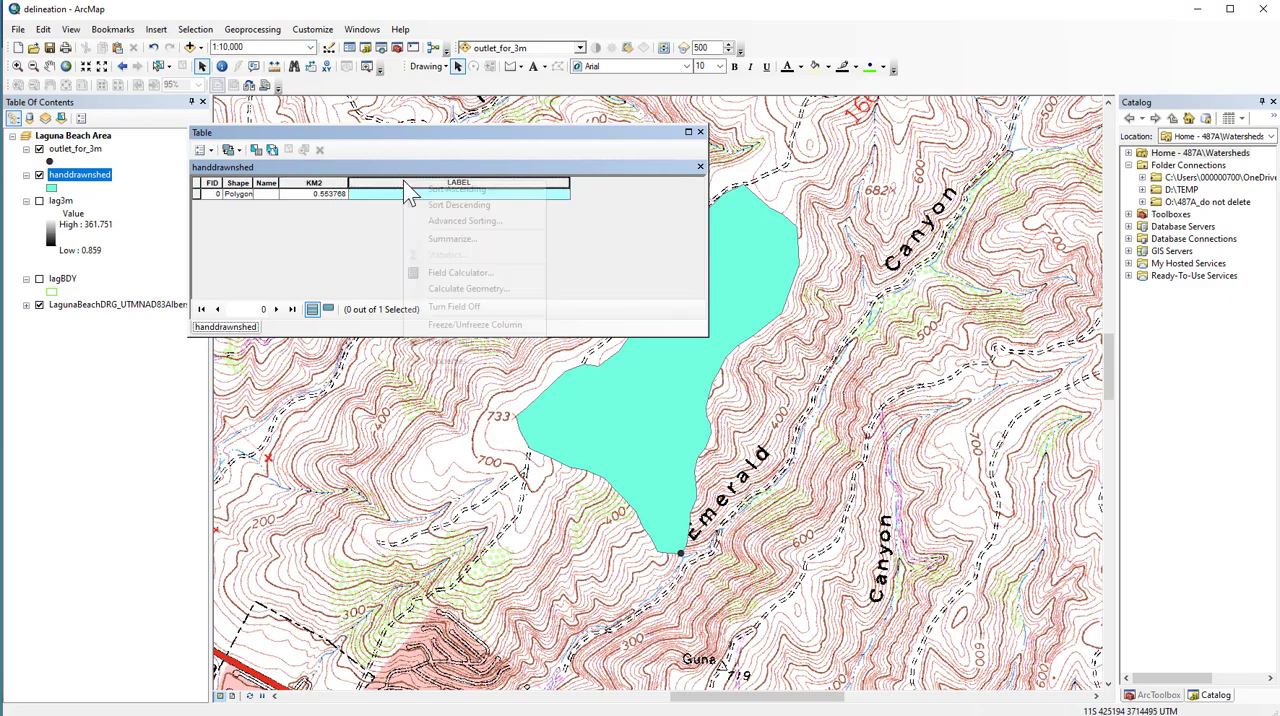
click(442, 289)
click(674, 394)
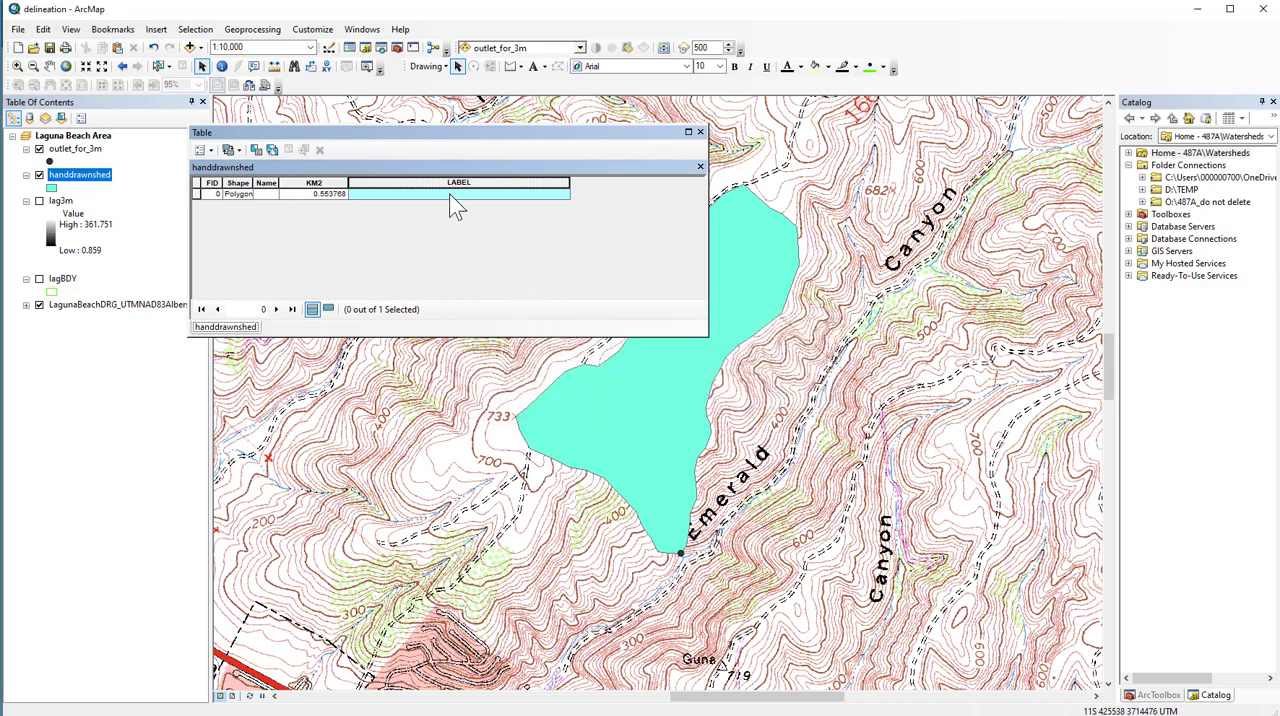
- Fill the LABEL field with the text "Hand Drawn Wateshed" using the Field Calculator, and close the attribute table
right_click(449, 186)
click(500, 279)
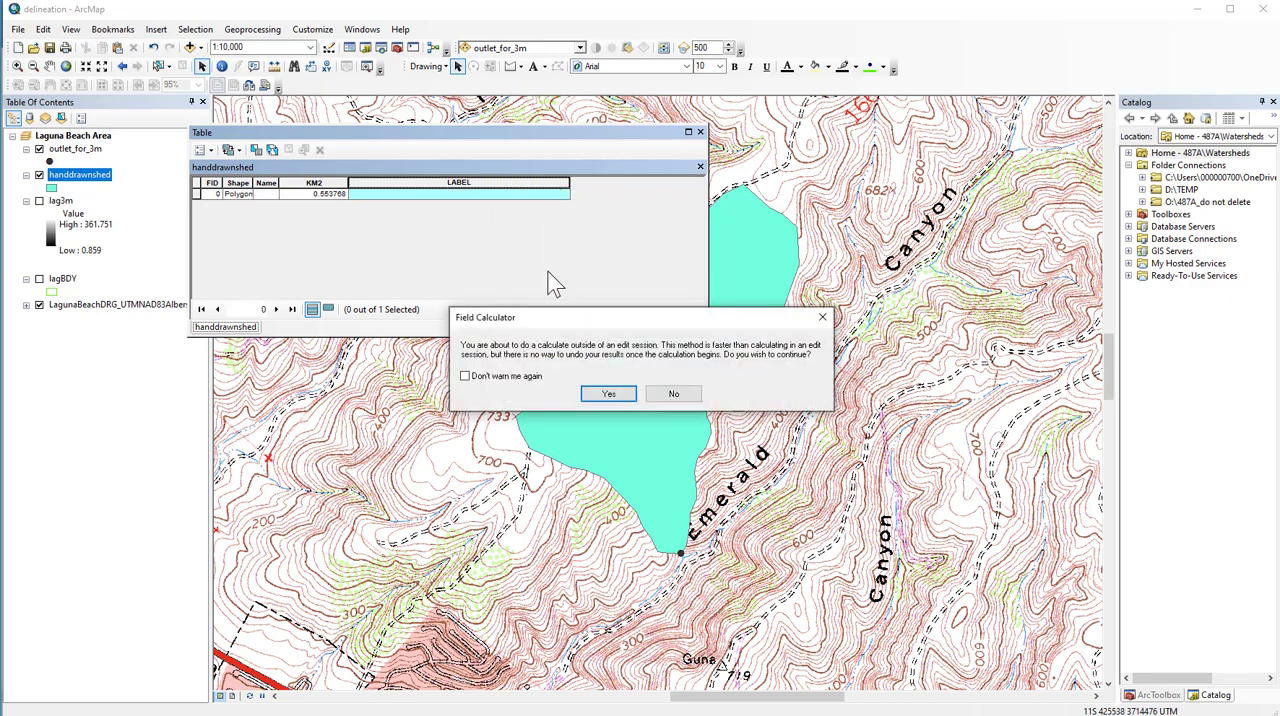
click(612, 392)
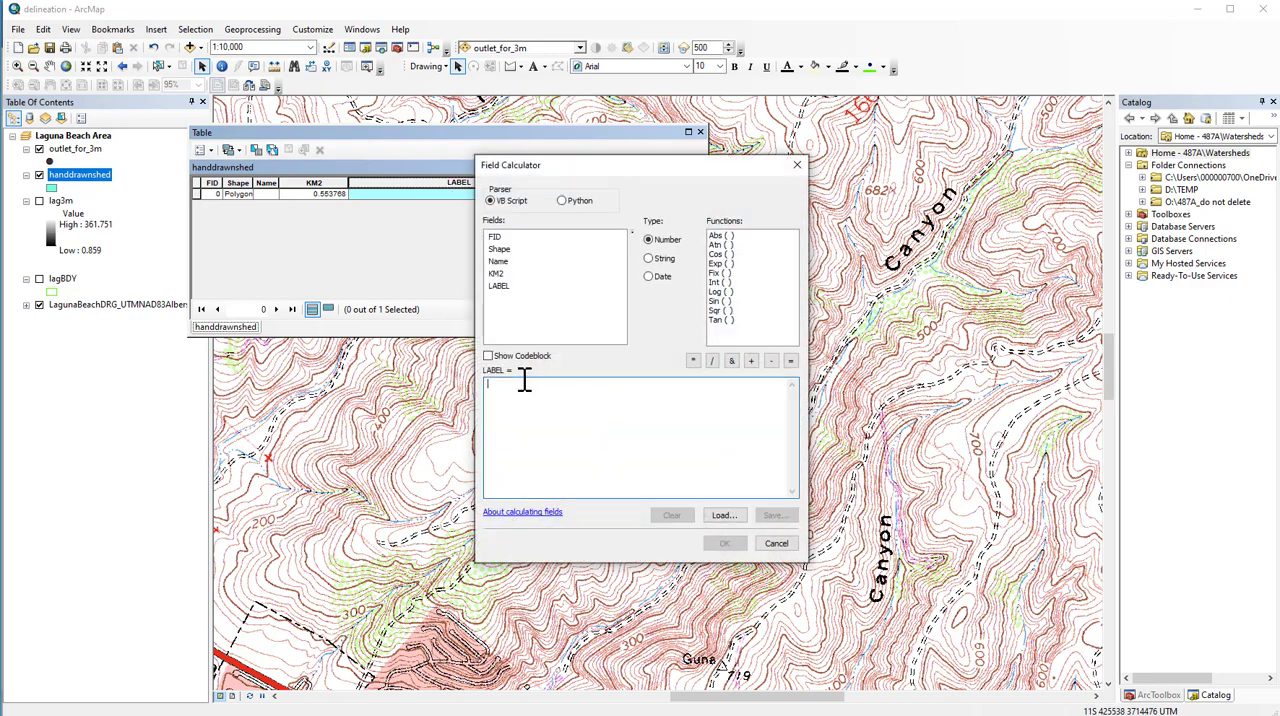
text(1)
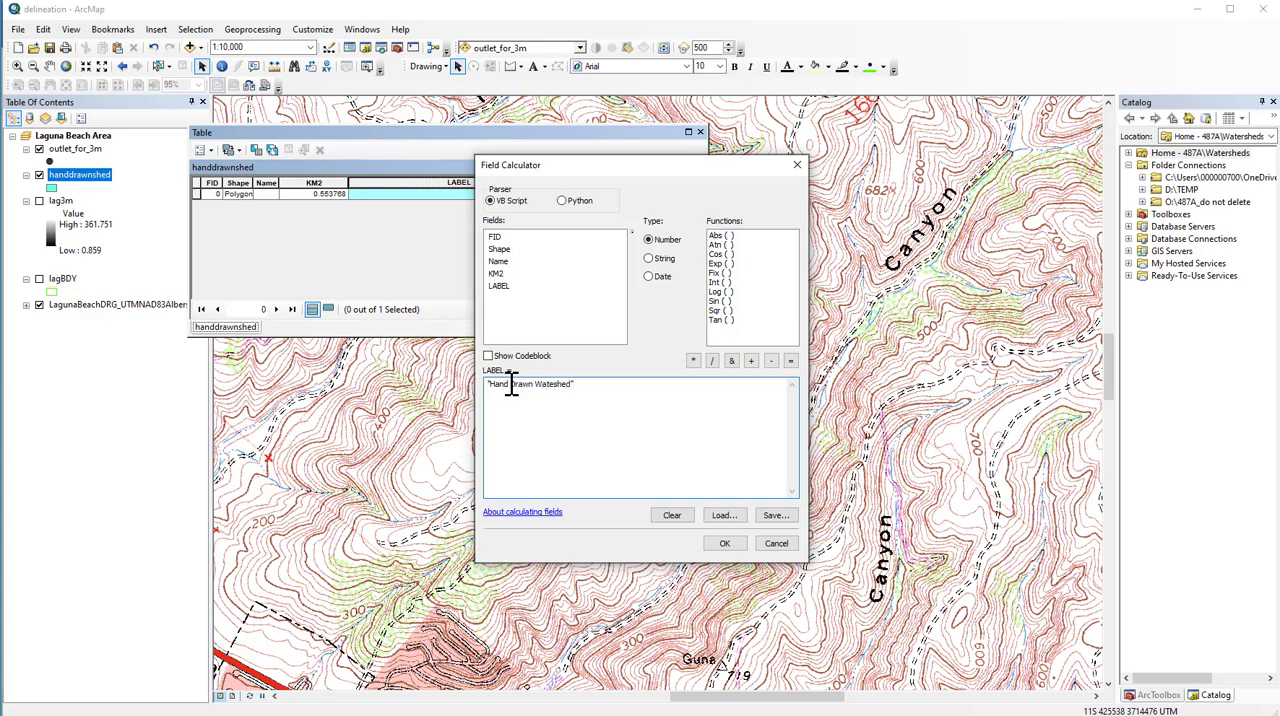
click(725, 543)
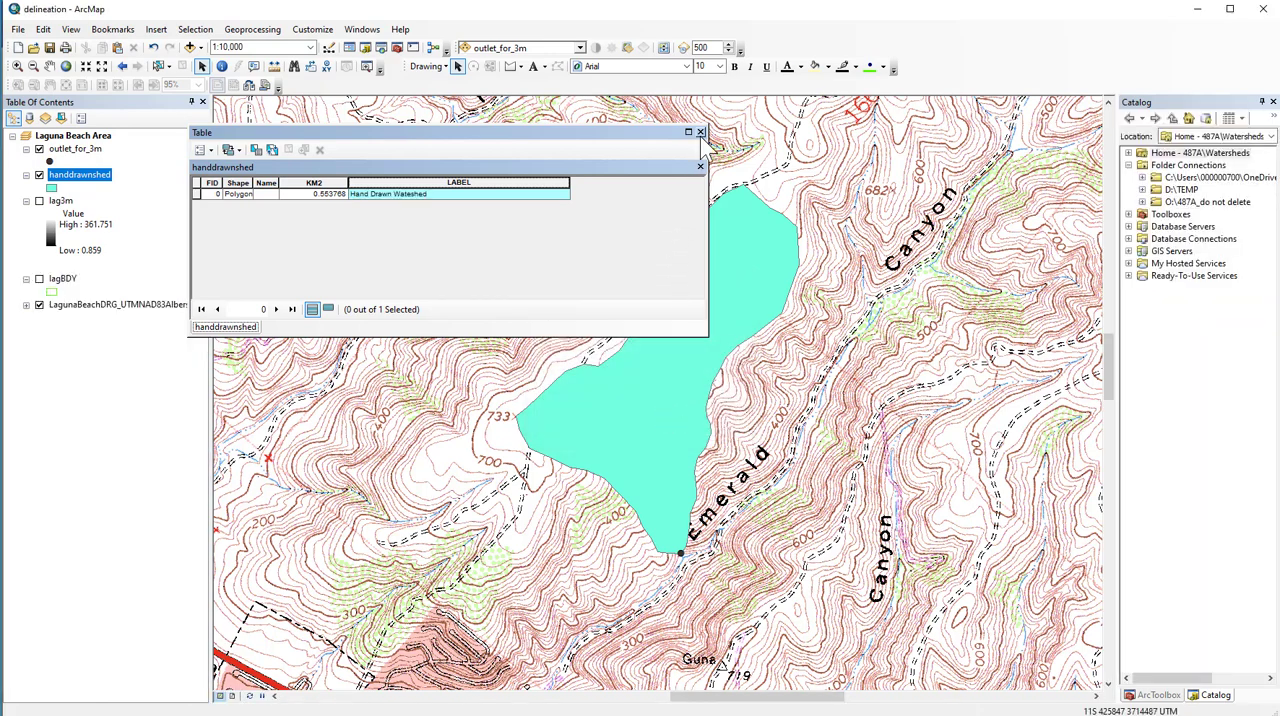
click(700, 132)
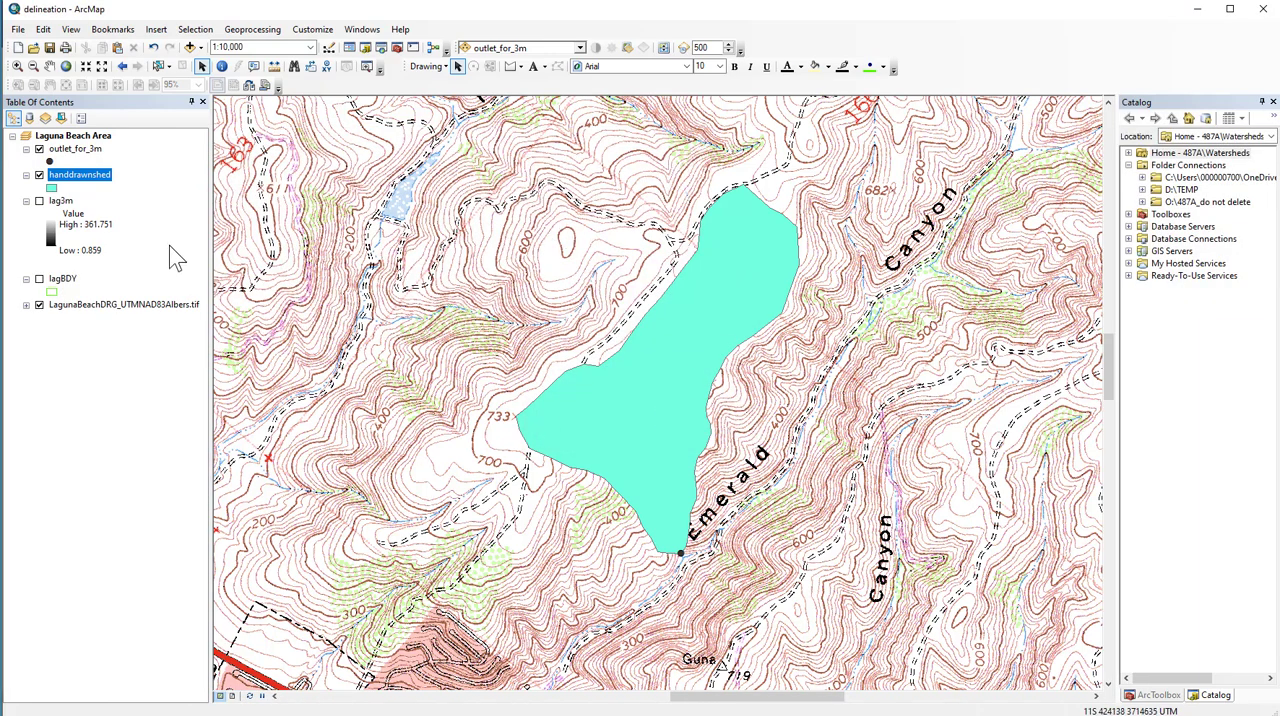